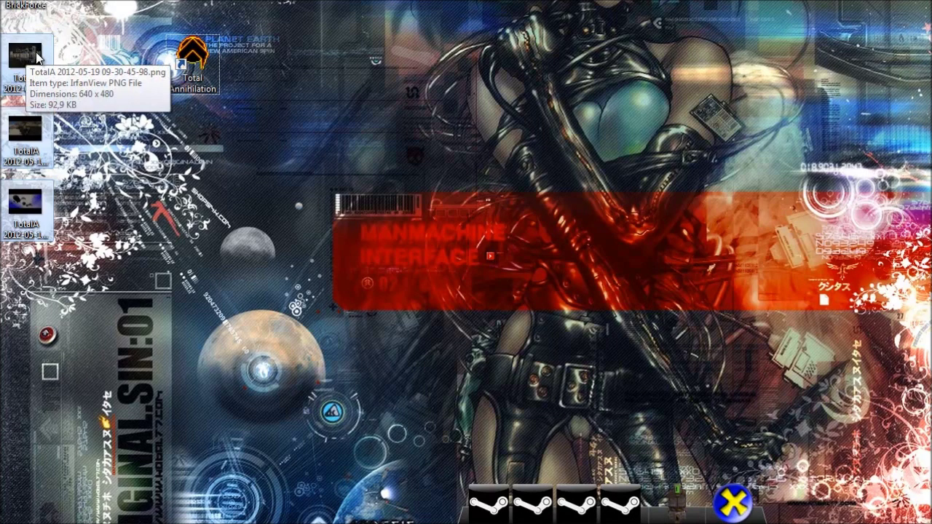
Convert the three selected TotalA PNG screenshots on the desktop to JPG using XnShell.
right_click(39, 55)
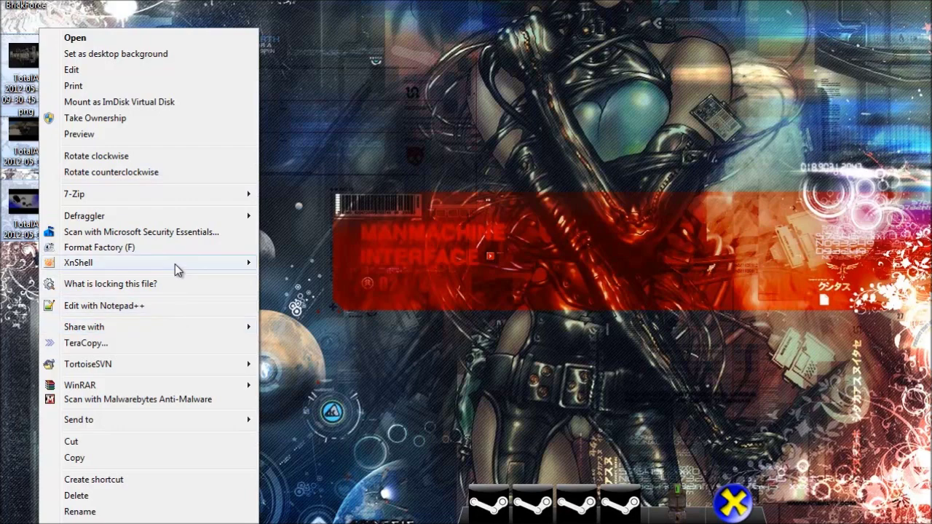
mouse_move(160, 267)
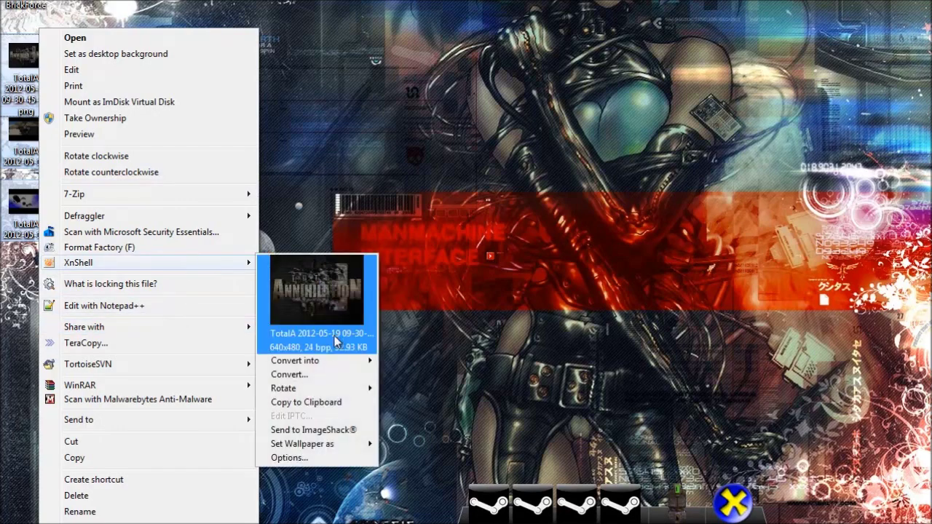
mouse_move(342, 362)
left_click(423, 393)
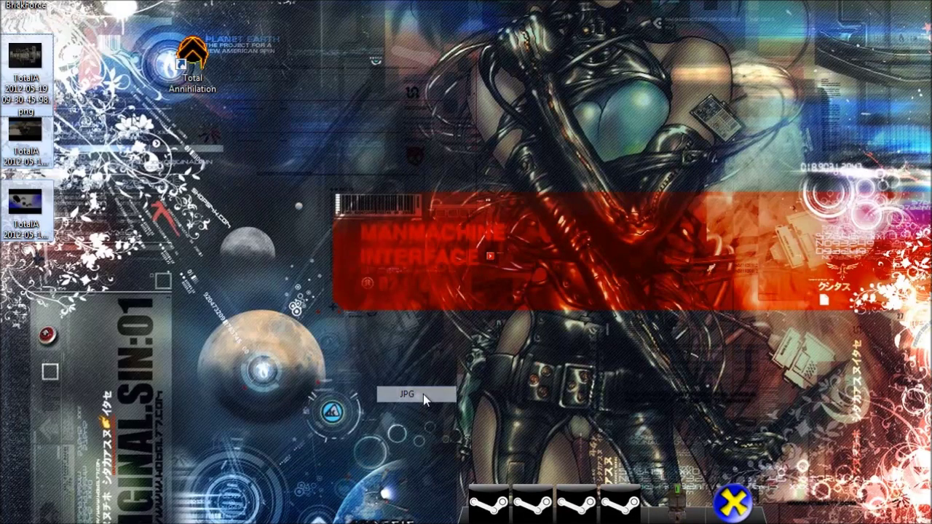
Move the three converted JPG screenshots into a row in the middle of the desktop.
left_click_drag(29, 285, 417, 215)
left_click_drag(29, 355, 468, 210)
left_click_drag(29, 428, 525, 215)
left_click(456, 256)
left_click(410, 241)
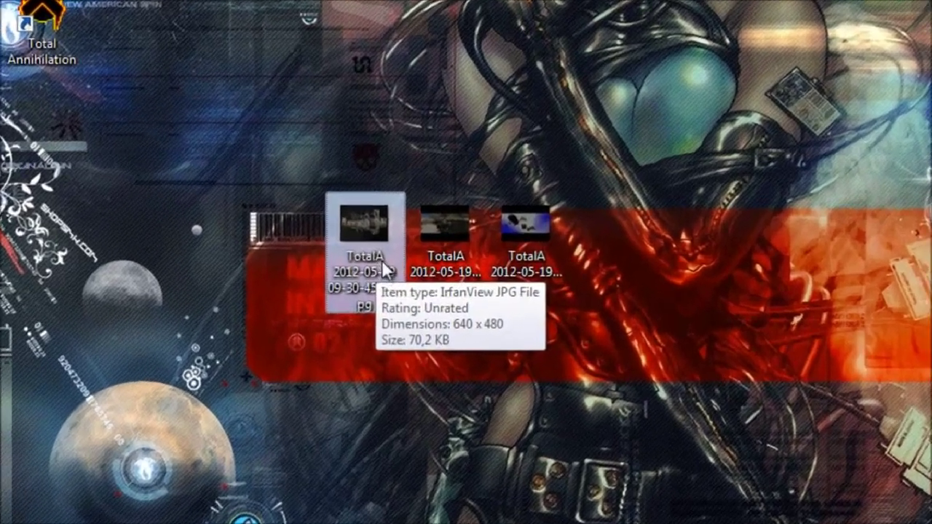
Rename the first JPG screenshot as 2012-05-19_00001, keeping the .jpg extension.
left_click(423, 232)
left_click(313, 297)
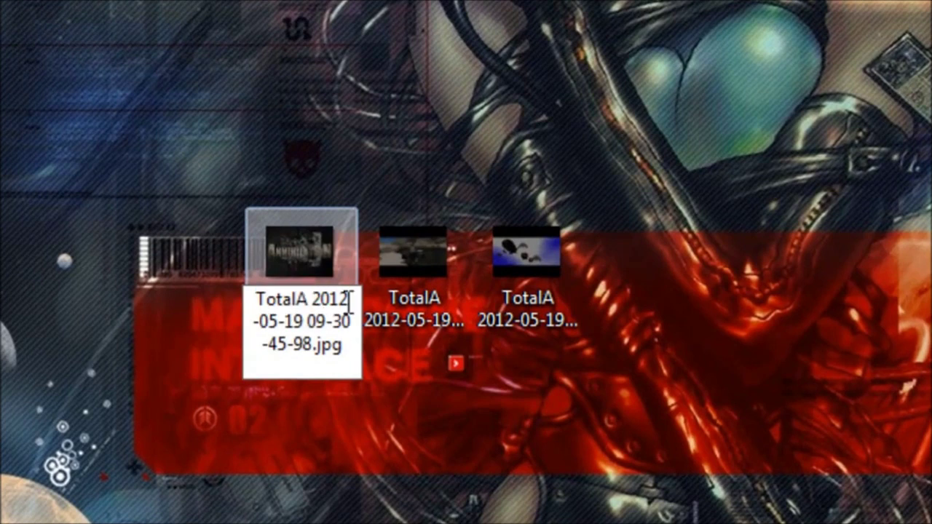
key("BackSpace")
key("BackSpace")
key("BackSpace")
key("BackSpace")
key("BackSpace")
key("BackSpace")
key("BackSpace")
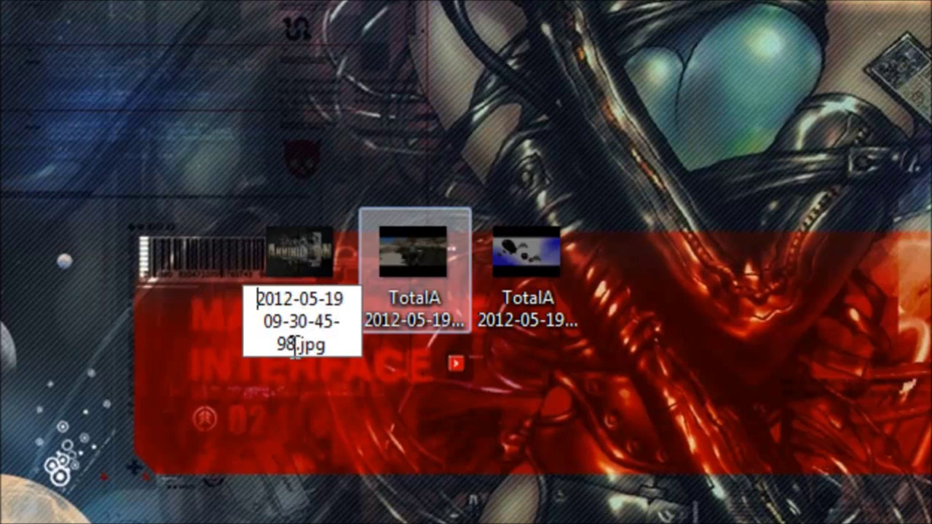
left_click_drag(299, 345, 259, 328)
key("BackSpace")
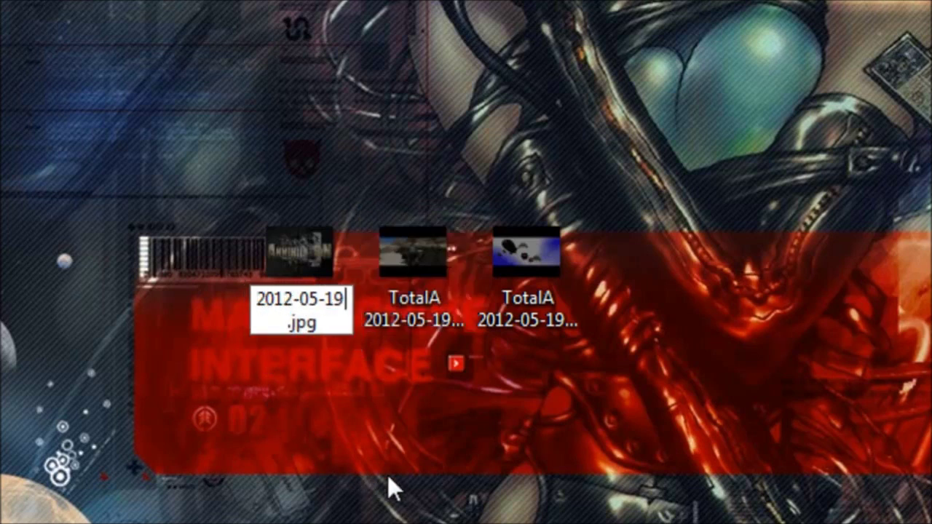
key("BackSpace")
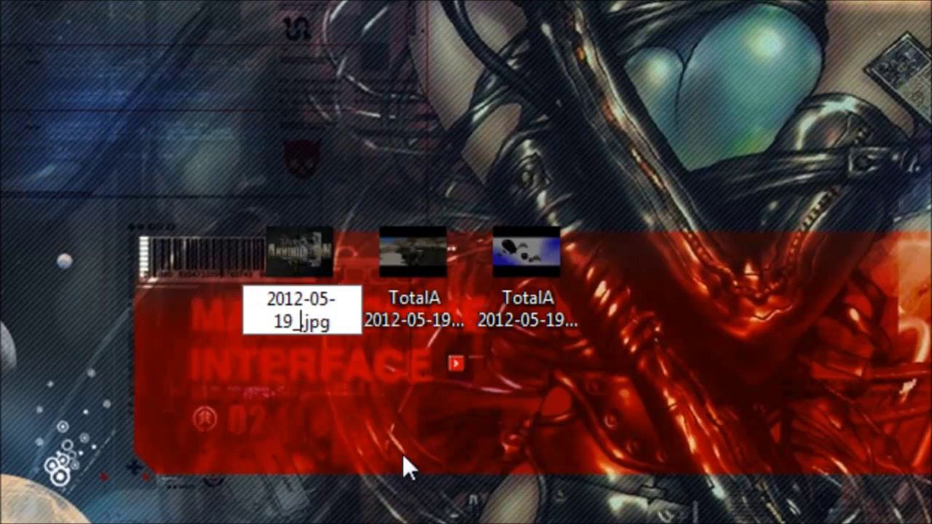
type("0000")
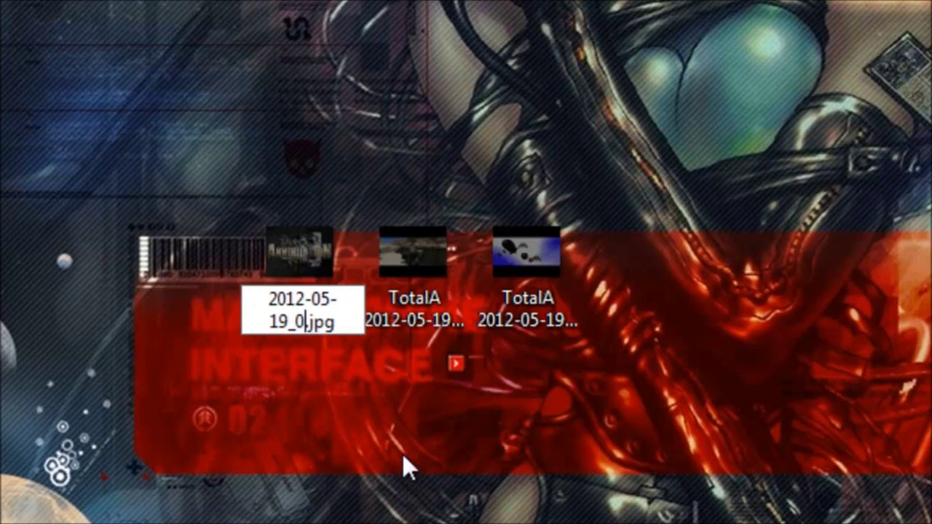
type("1")
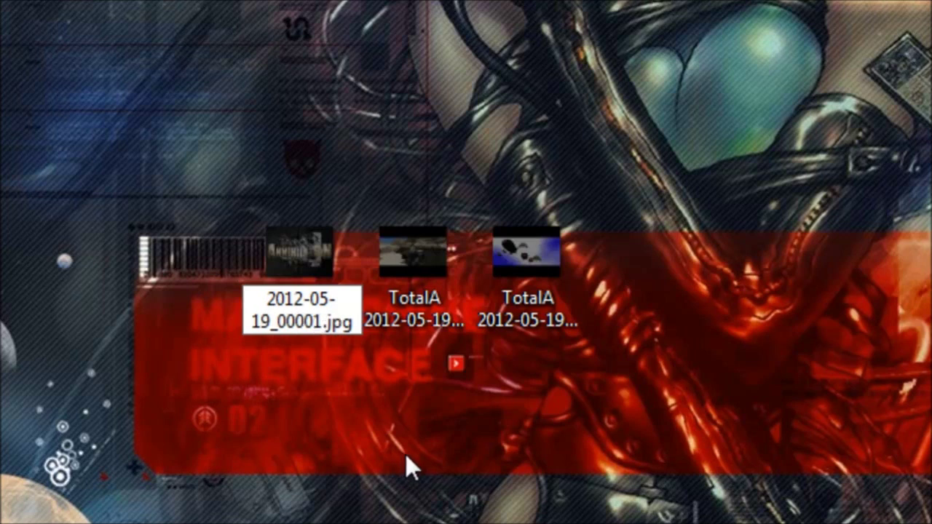
Copy the first screenshot's new base name and reuse it to rename the second JPG as 2012-05-19_00002.
key("shift+Left")
key("shift+Left")
key("shift+Left")
key("shift+Left")
key("shift+Left")
key("shift+Left")
key("shift+Left")
key("shift+Left")
key("shift+Left")
key("shift+Left")
key("shift+Left")
key("shift+Left")
key("shift+Left")
key("shift+Left")
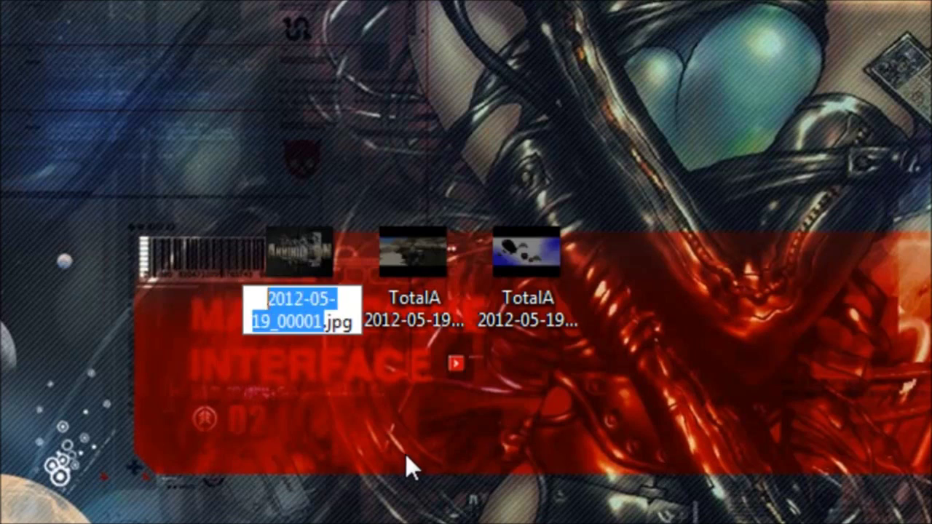
key("ctrl+c")
left_click(443, 337)
key("F2")
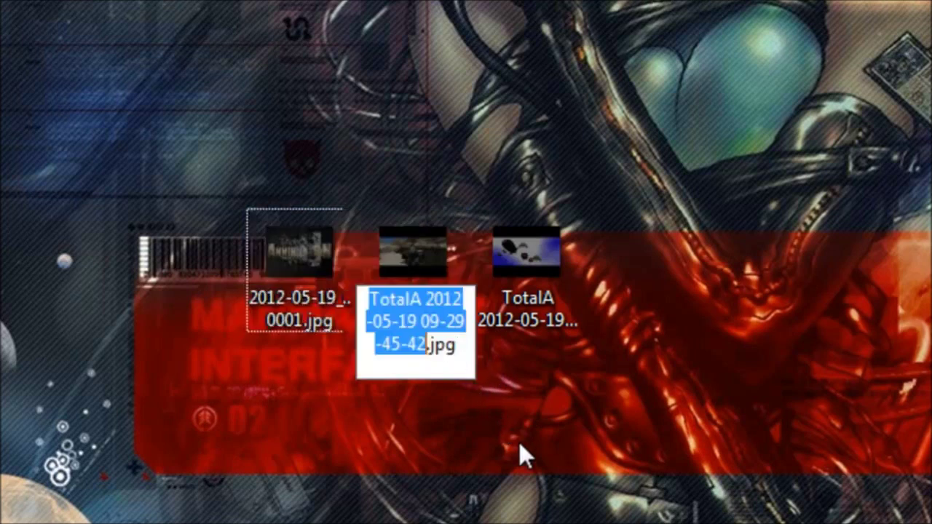
key("ctrl+v")
key("BackSpace")
type("2")
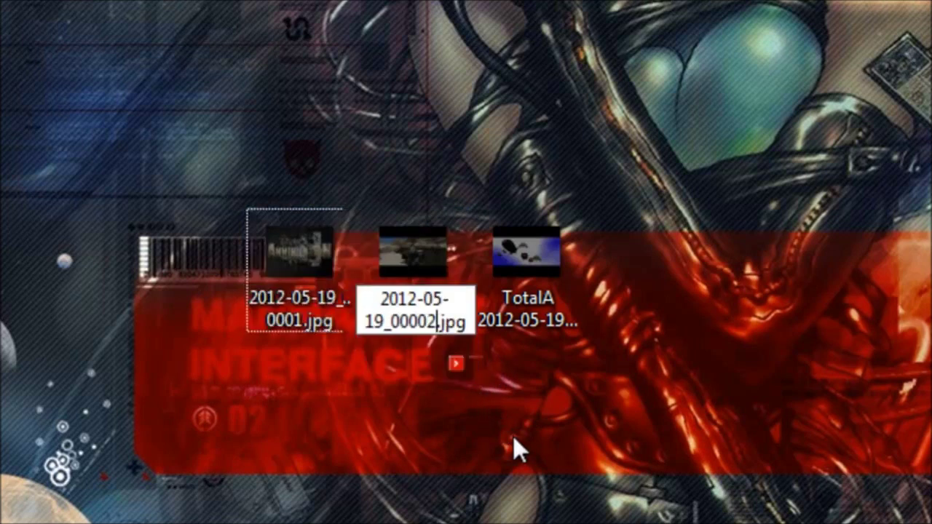
Rename the third JPG screenshot as 2012-05-19_00003 using the copied base name, and deselect it.
left_click(561, 253)
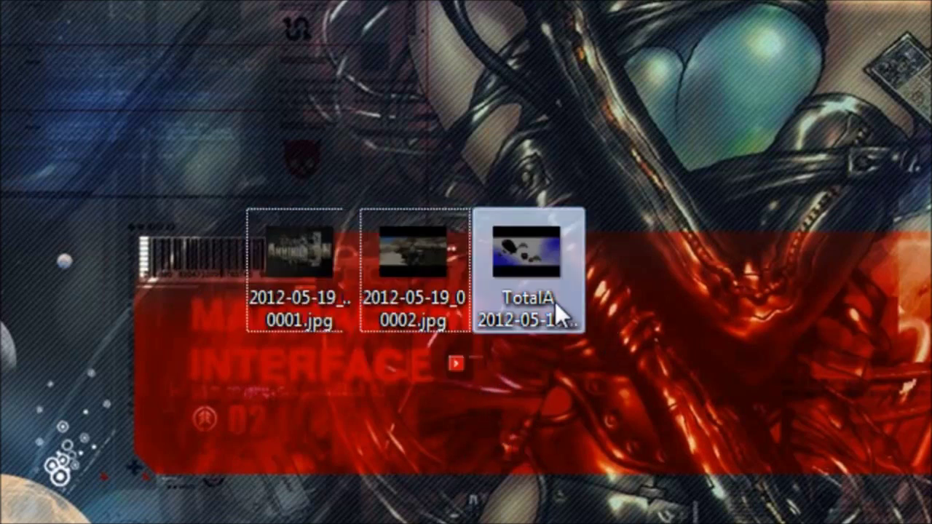
key("F2")
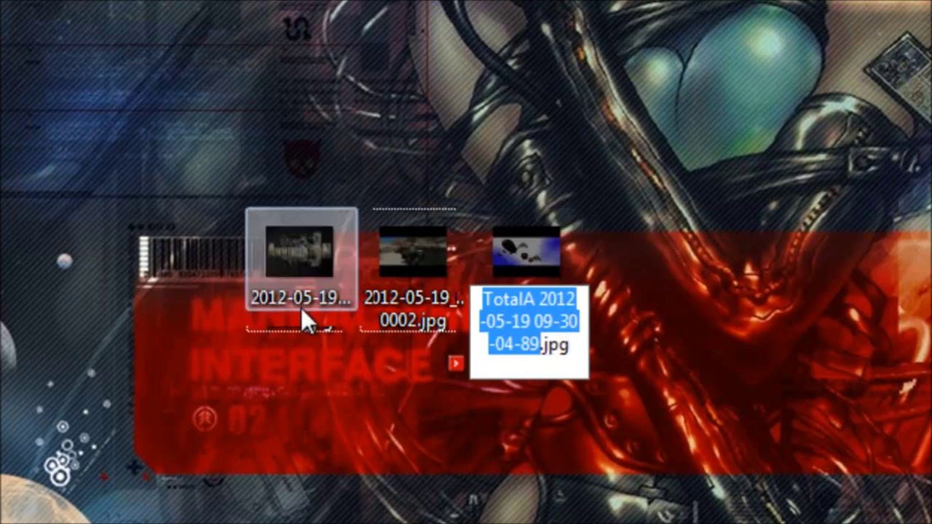
key("Return")
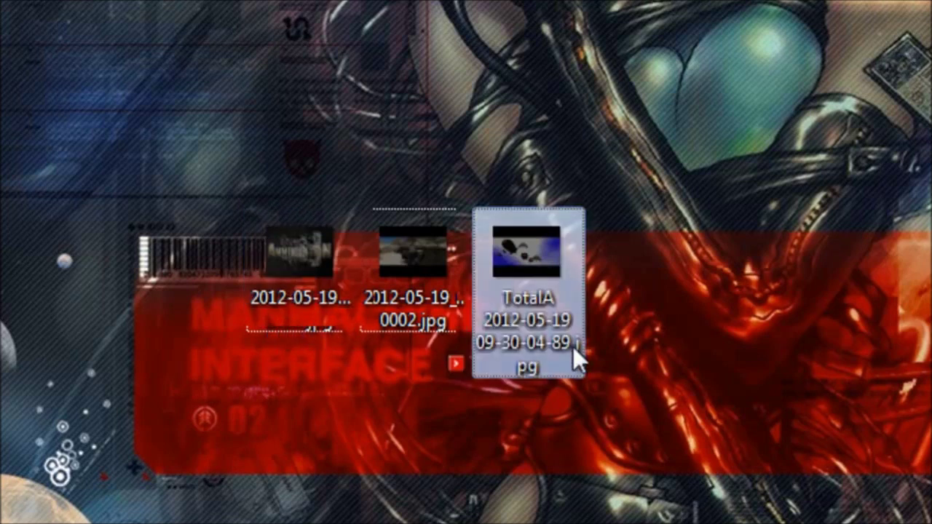
left_click(524, 295)
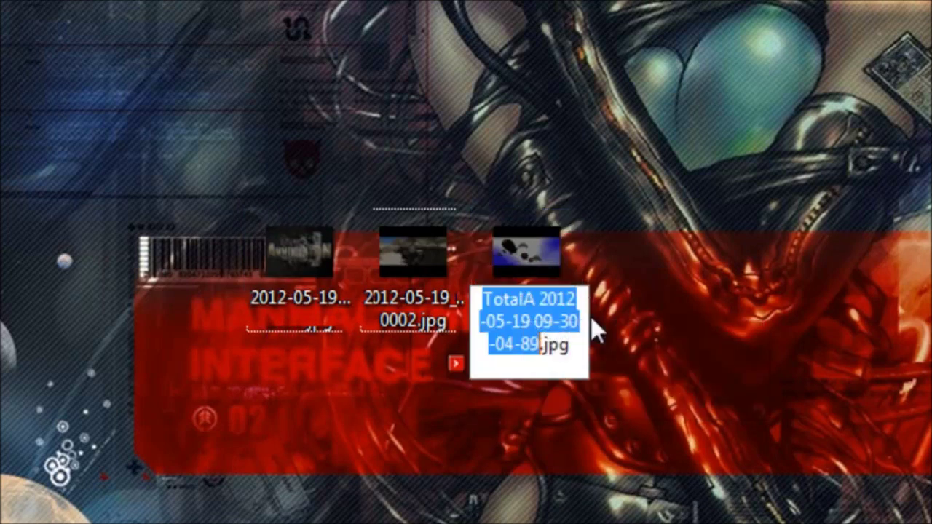
key("ctrl+v")
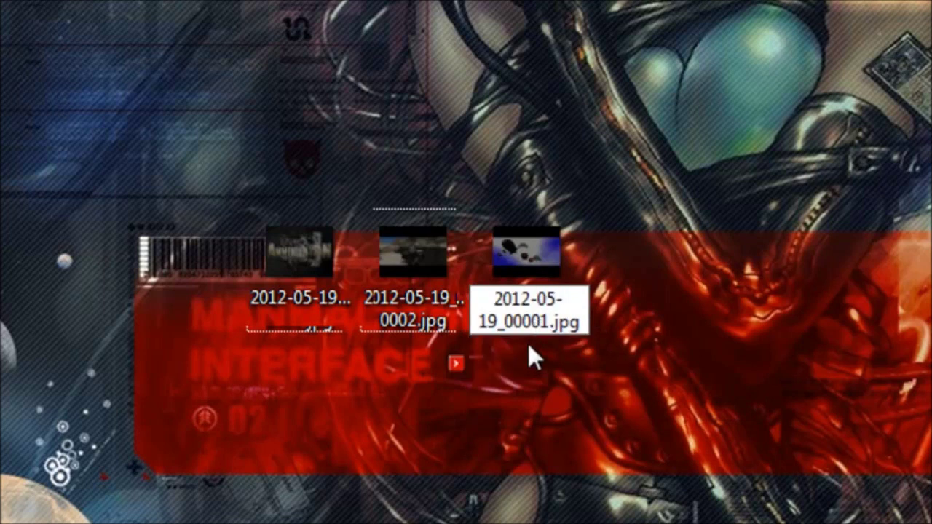
key("BackSpace")
type("3")
key("Return")
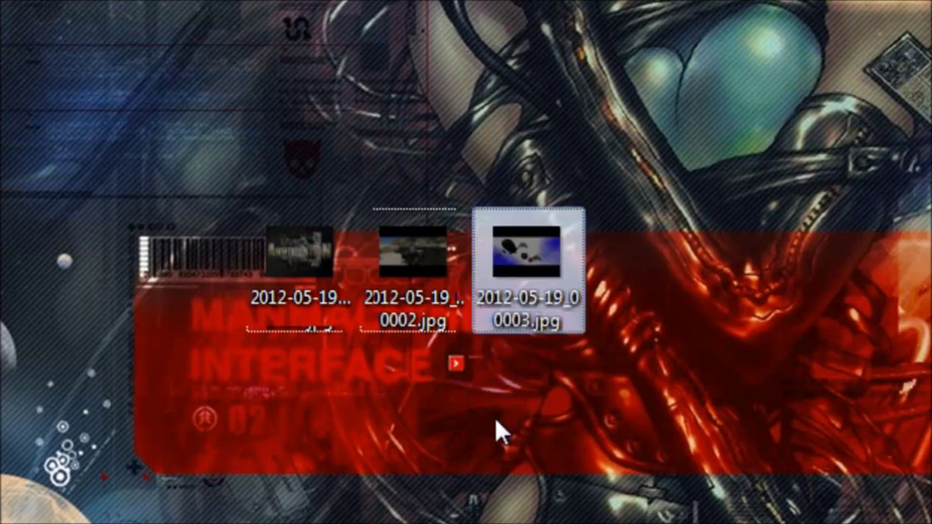
left_click(287, 409)
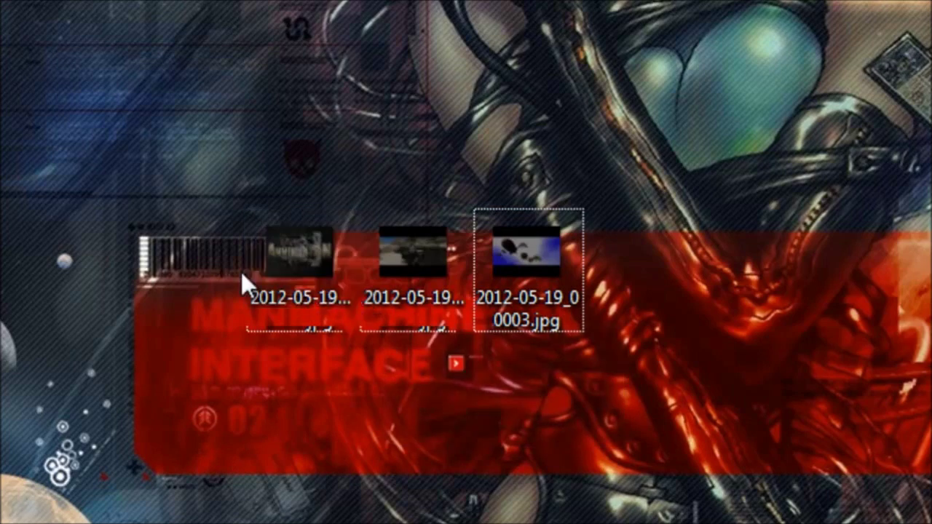
Open Steam's Screenshot Manager, show the Sniper Elite V2 Demo screenshots on disk, and close the manager.
mouse_move(575, 312)
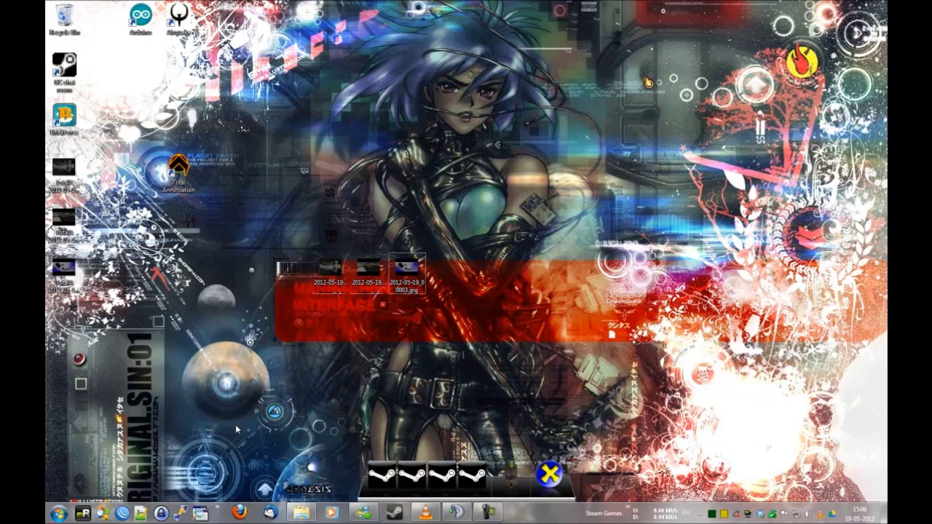
mouse_move(300, 513)
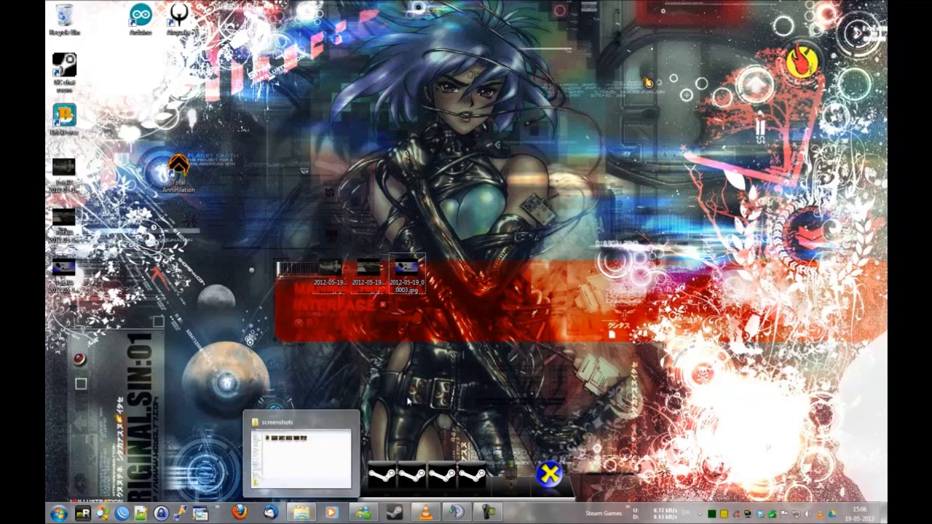
right_click(404, 514)
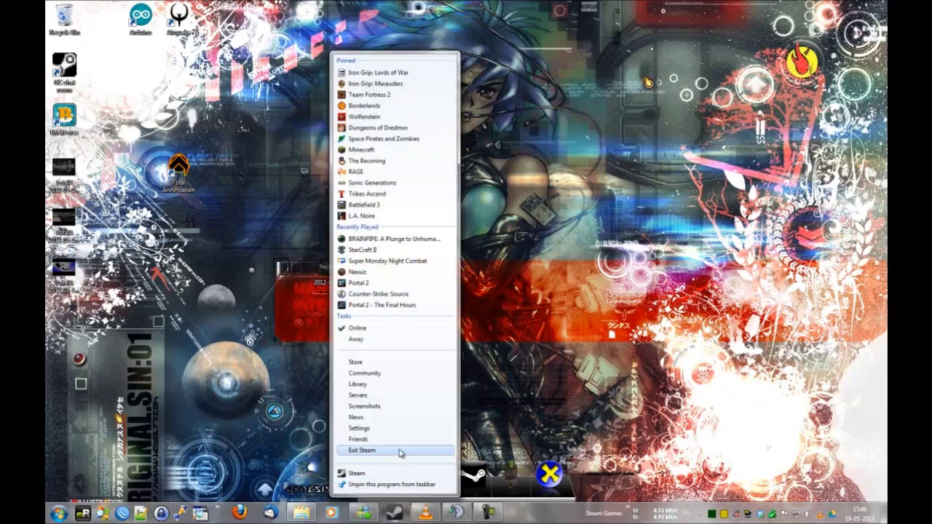
left_click(384, 411)
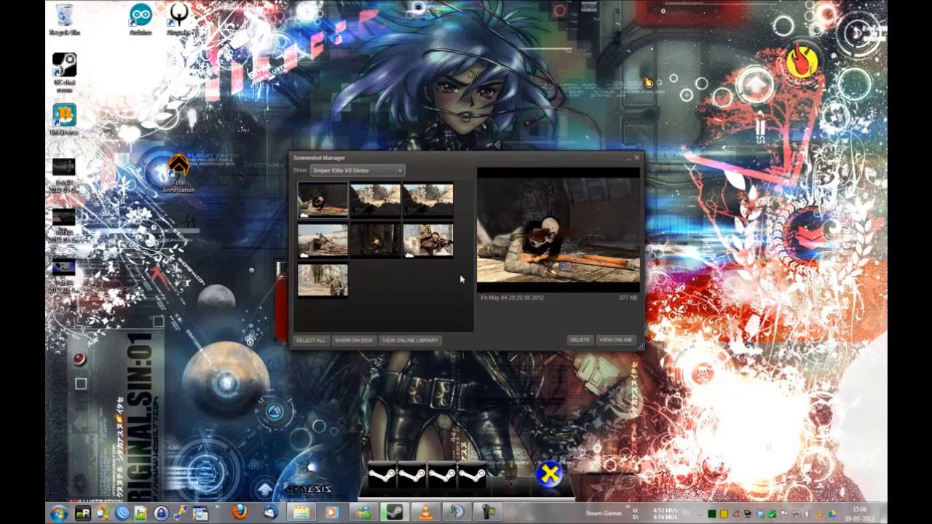
left_click(354, 340)
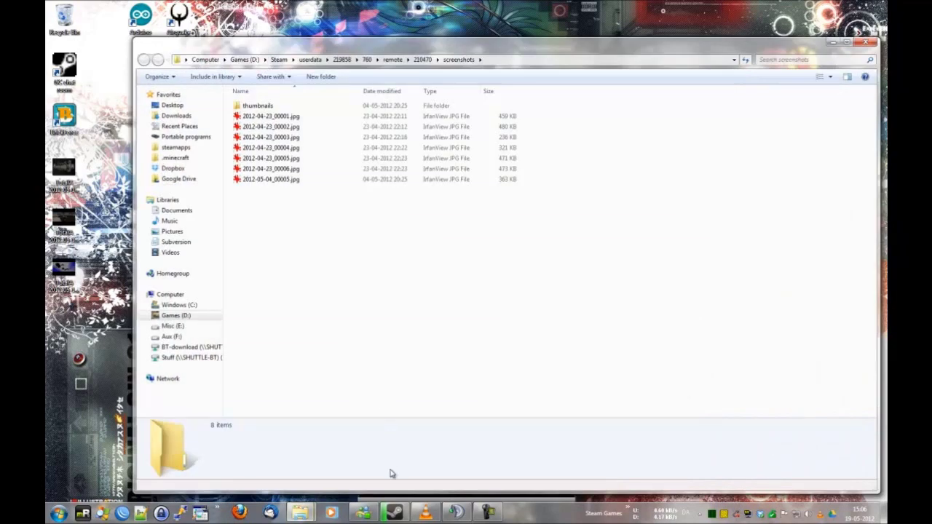
left_click(394, 513)
left_click(638, 161)
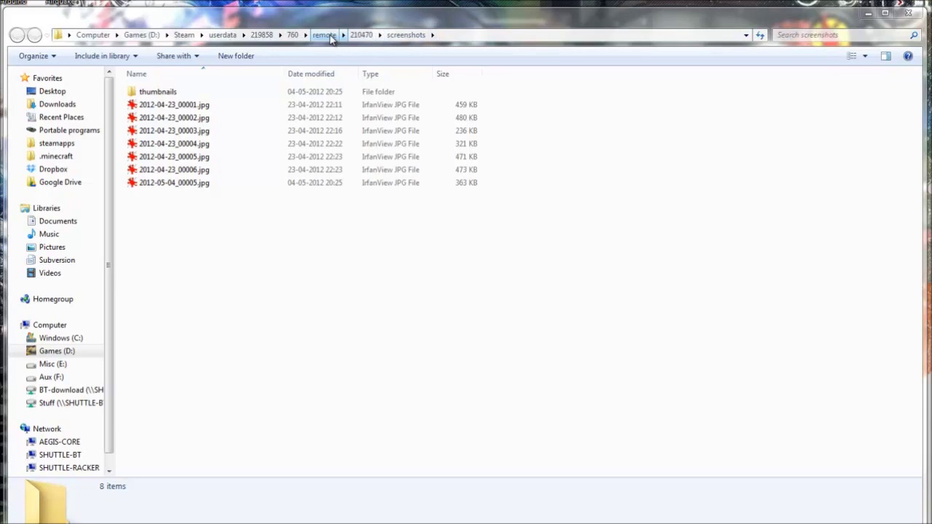
Go up to Steam's remote folder and look through the numbered game folders, including the long non-Steam IDs.
left_click(325, 35)
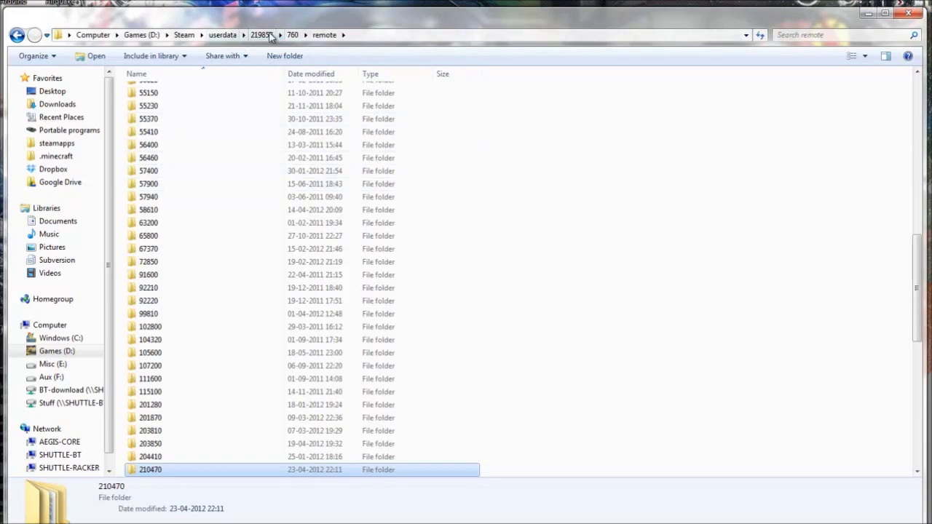
left_click(555, 240)
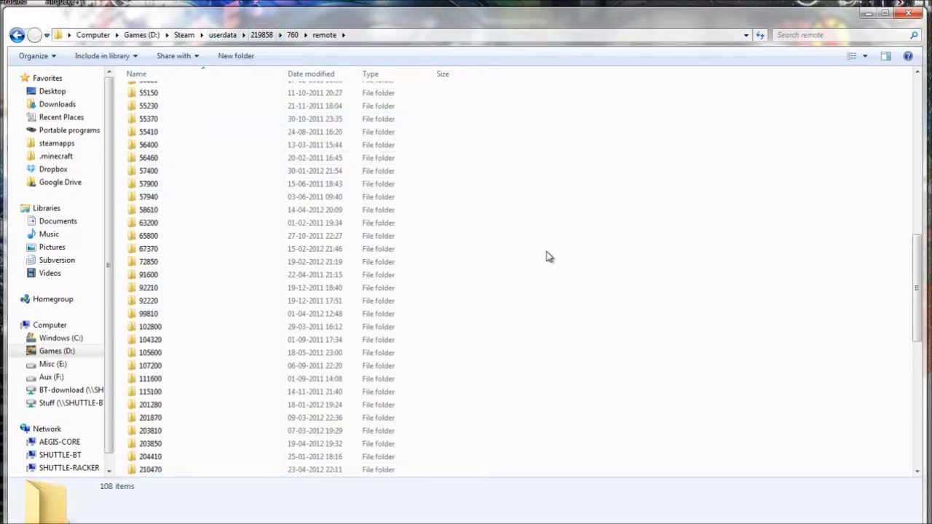
scroll(534, 251, "down", 8)
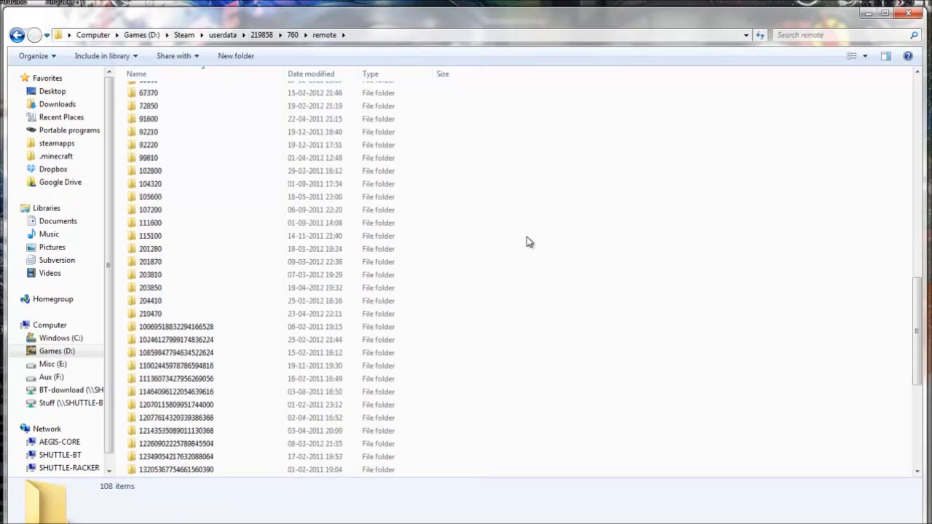
scroll(519, 233, "down", 2)
scroll(323, 236, "down", 2)
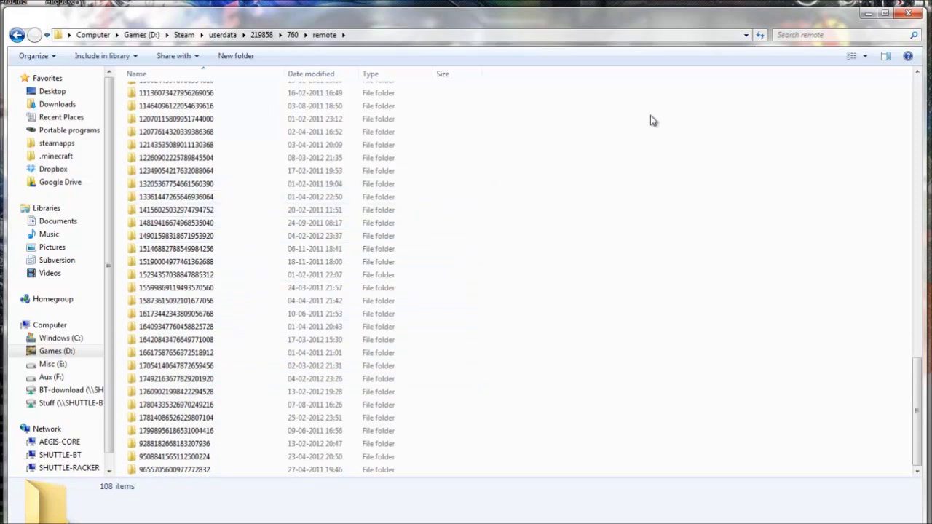
left_click(201, 158)
scroll(182, 186, "up", 3)
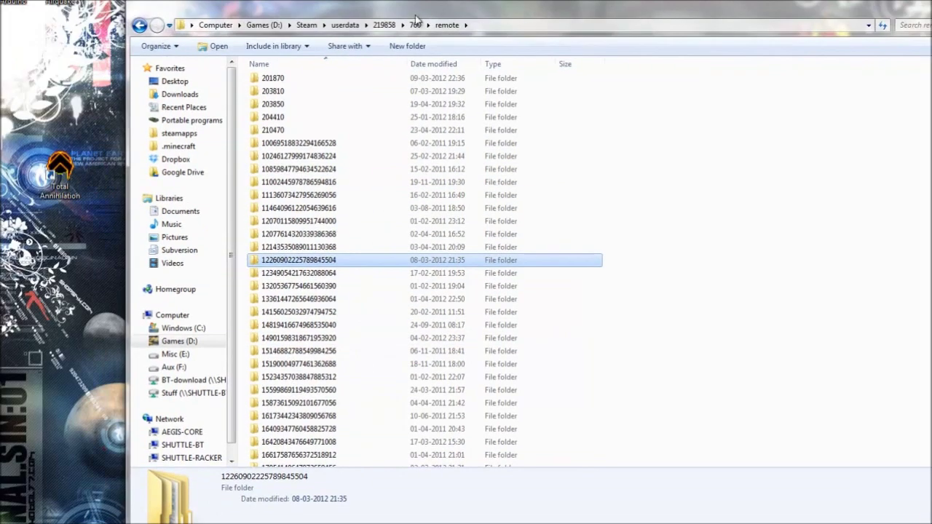
Copy the numeric game ID from the URL in the Total Annihilation desktop shortcut's properties, and cancel the dialog.
left_click(55, 166)
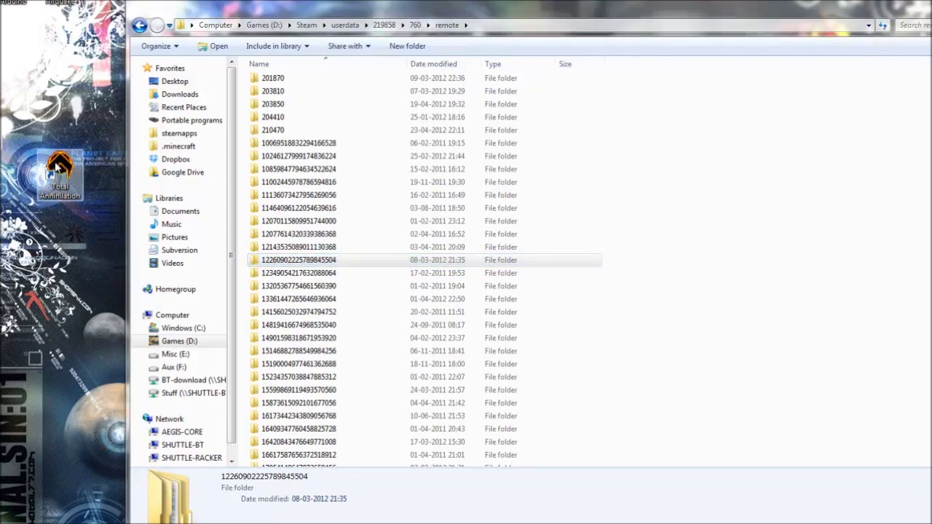
key("alt+Return")
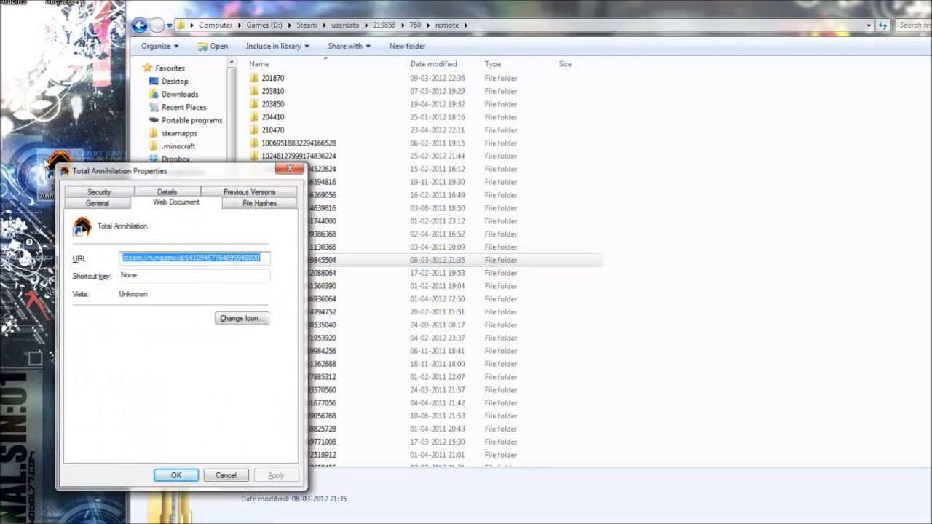
right_click(56, 158)
left_click(95, 445)
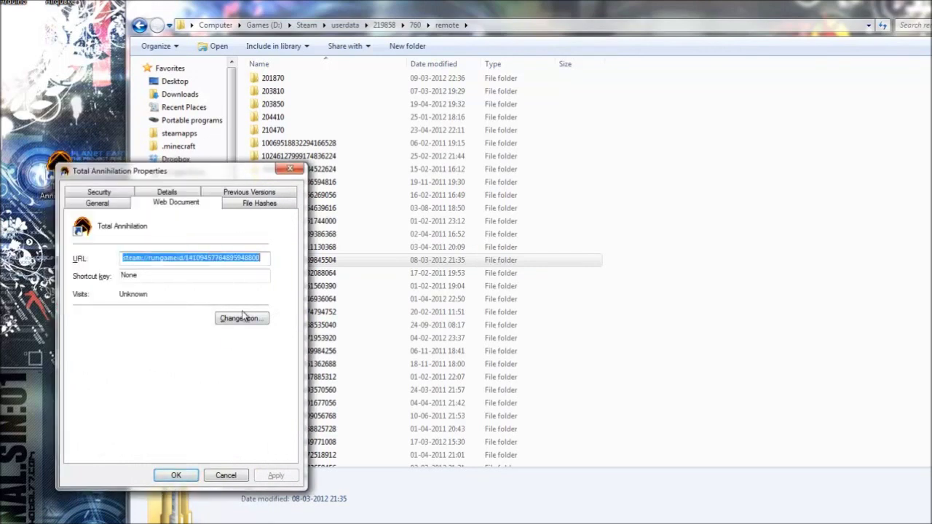
left_click(264, 259)
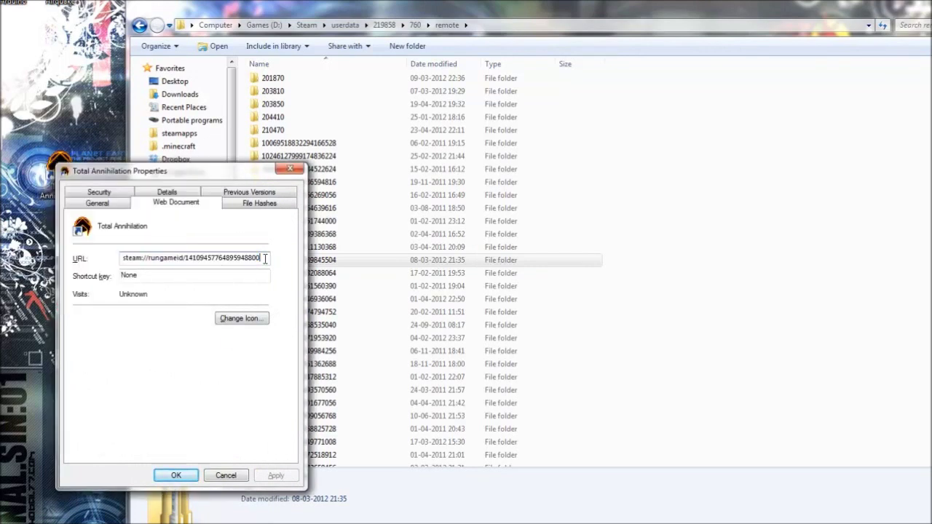
left_click_drag(247, 262, 195, 271)
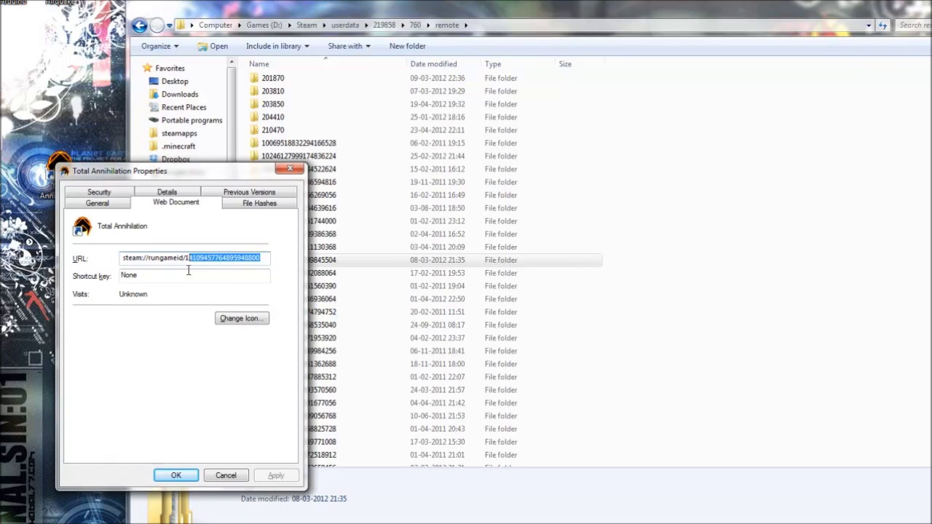
right_click(208, 263)
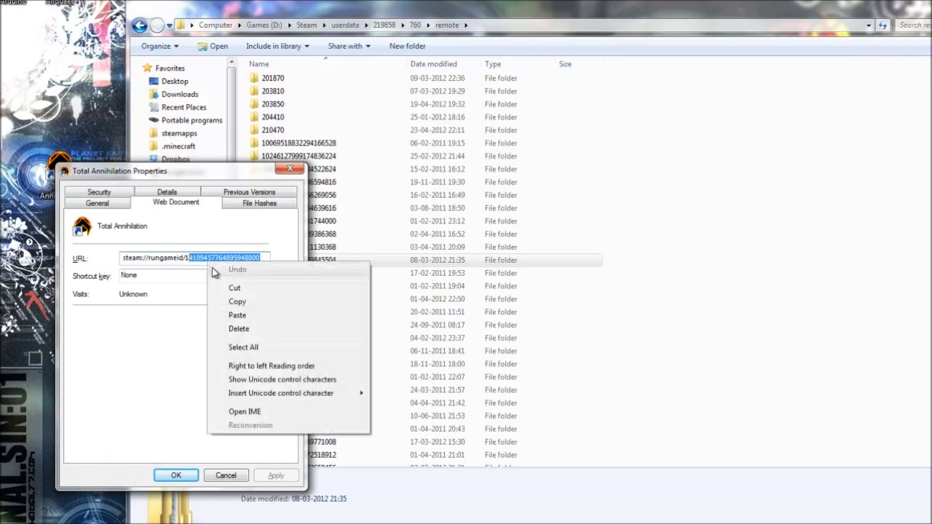
left_click(190, 259)
left_click_drag(186, 258, 263, 256)
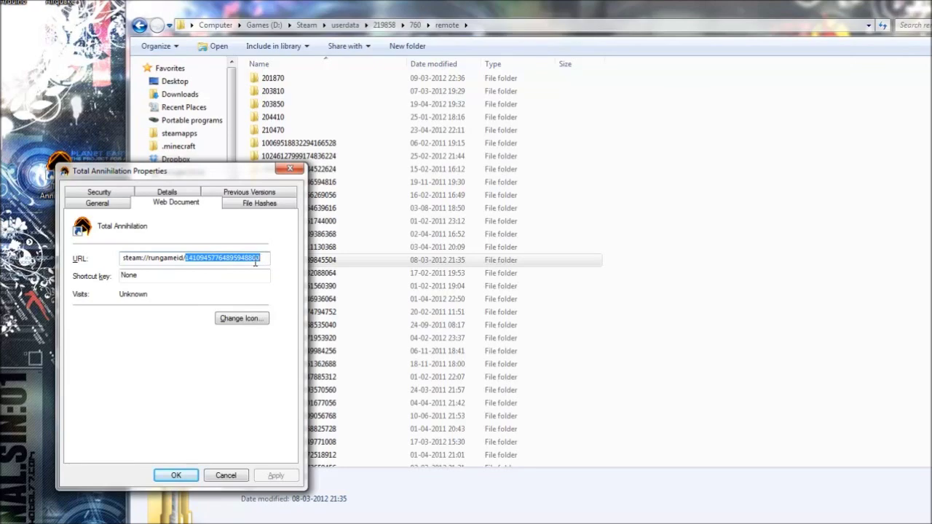
left_click(226, 475)
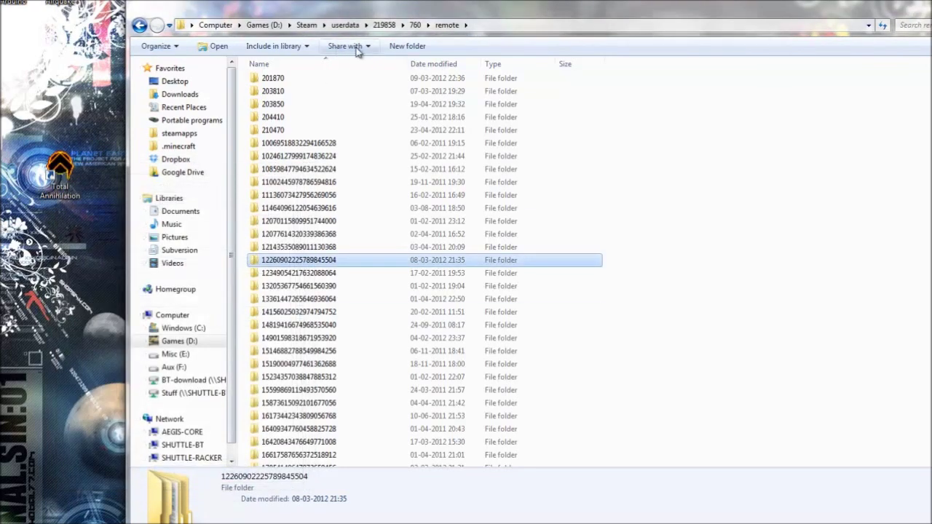
left_click_drag(428, 12, 288, 6)
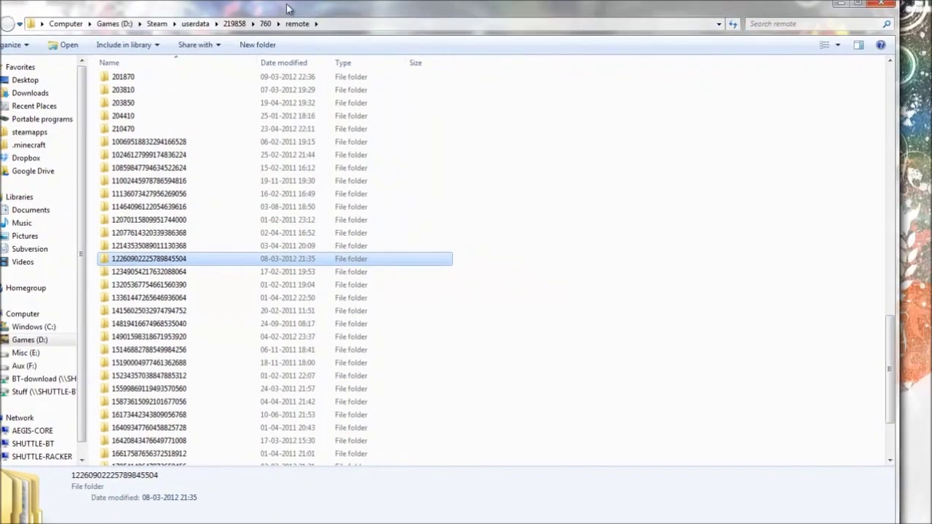
left_click(282, 41)
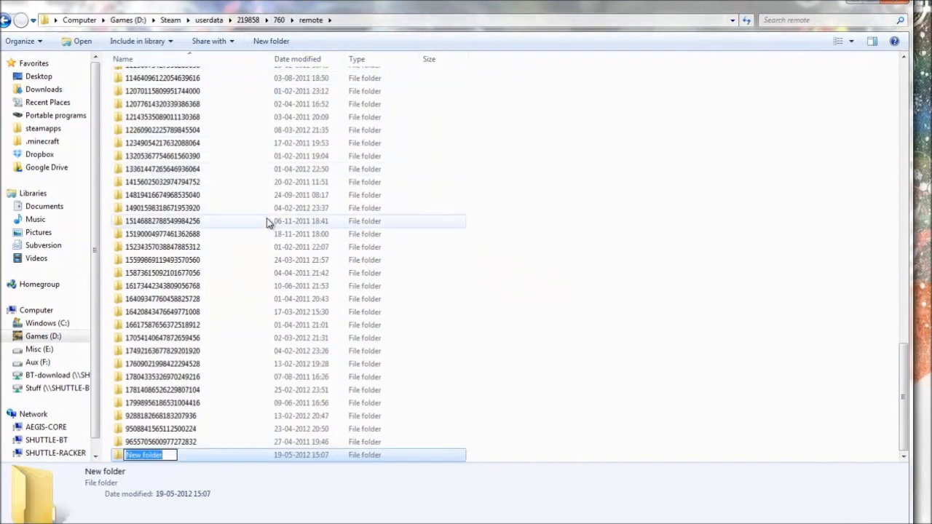
key("ctrl+v")
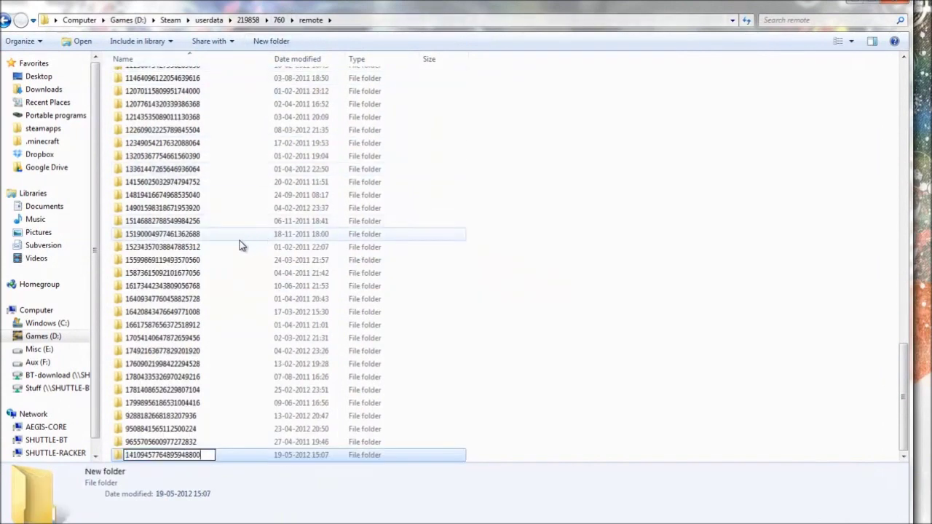
key("Return")
Create a subfolder named screenshots inside the new Total Annihilation game ID folder.
double_click(169, 179)
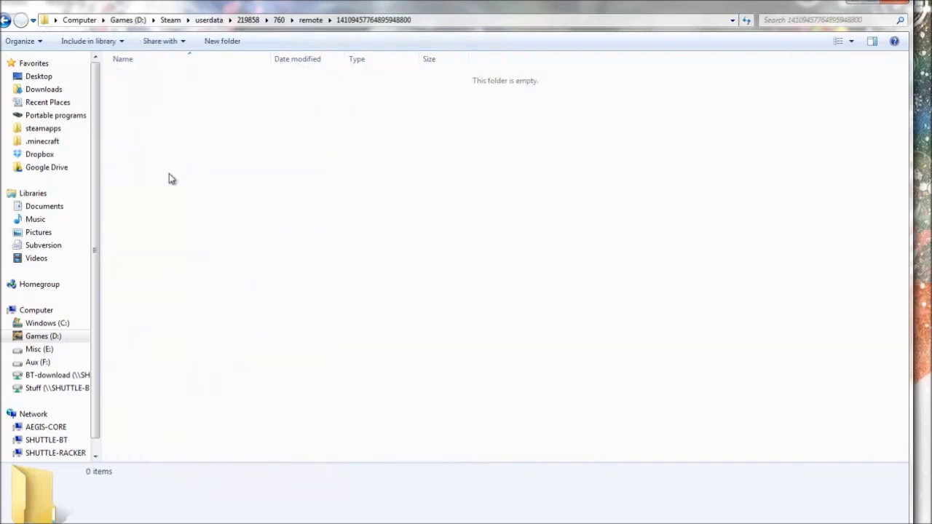
left_click(222, 41)
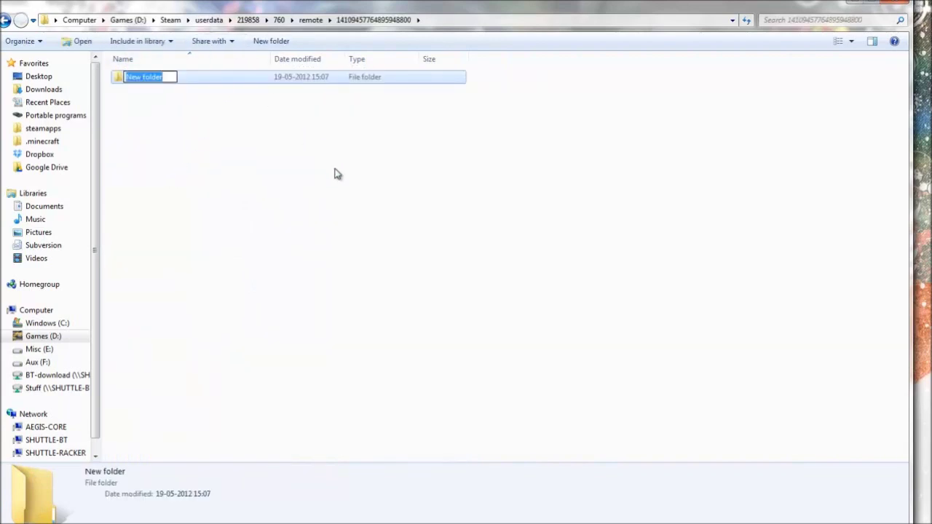
type("screenshots")
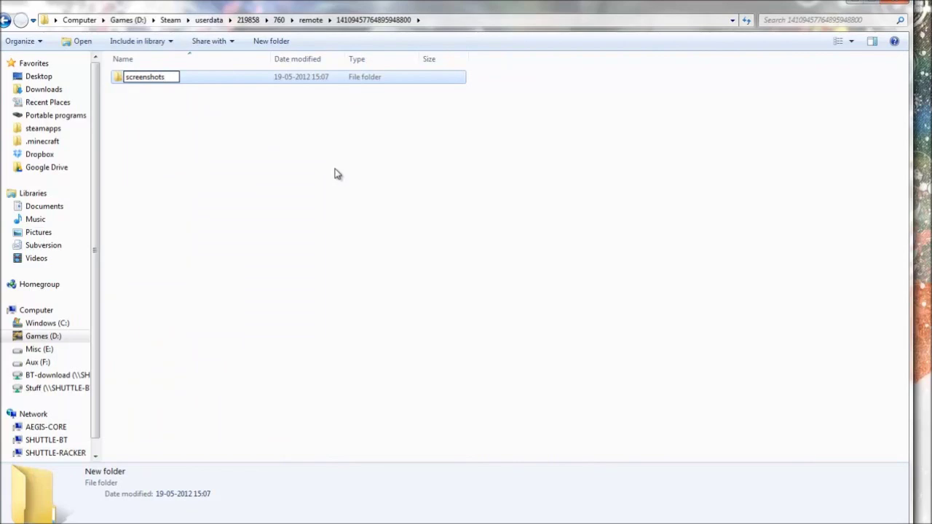
key("Return")
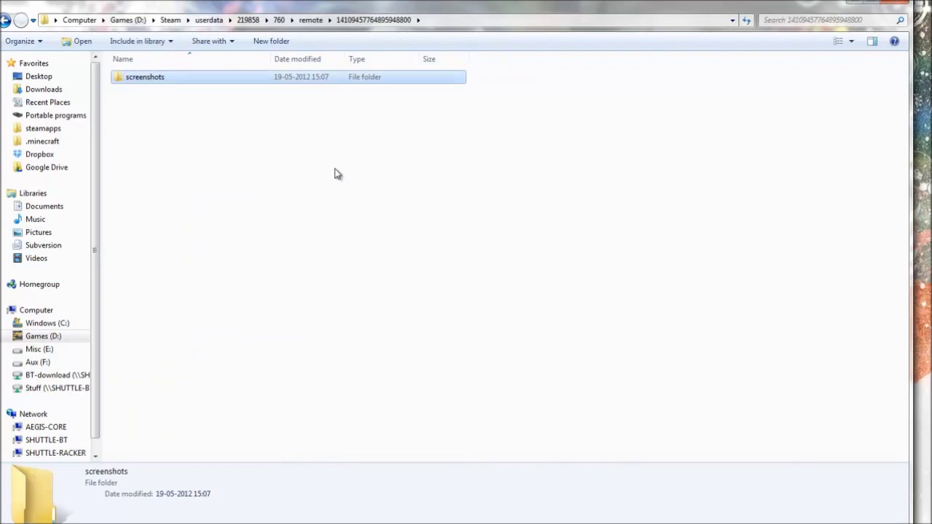
Open the screenshots folder and create a subfolder named thumbnails in it.
key("Return")
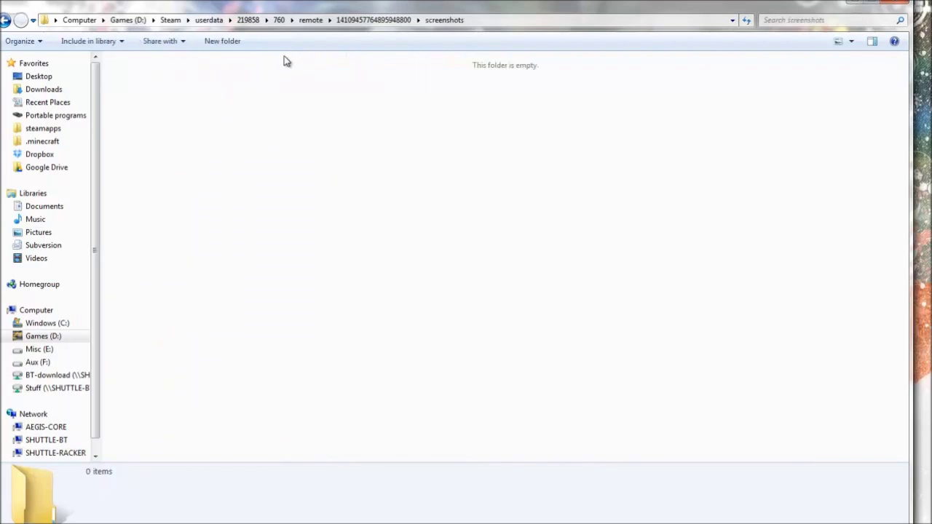
left_click(233, 44)
type("thumbnails")
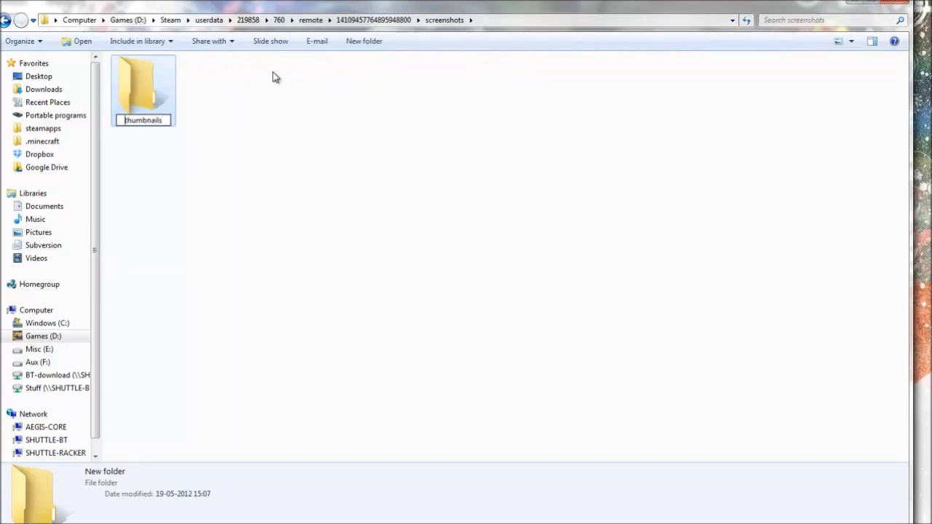
key("Return")
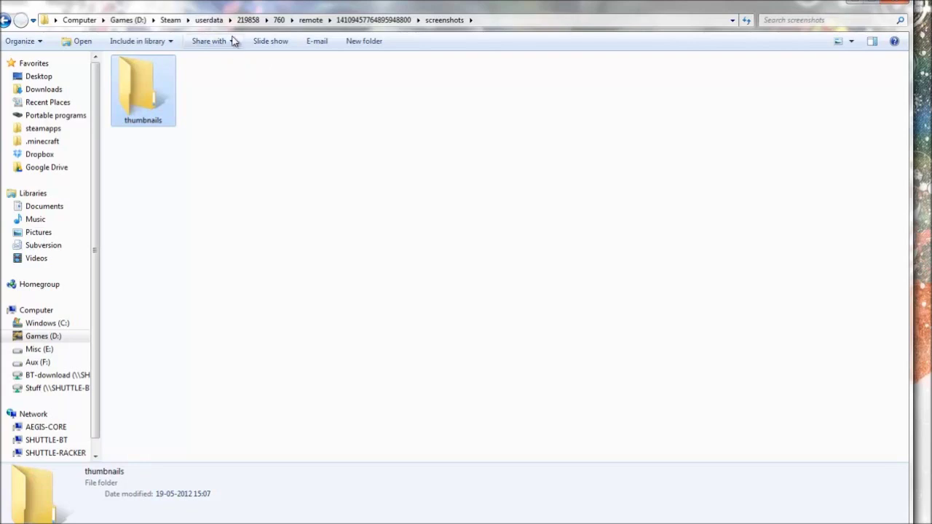
Move the three renamed JPG screenshots from the desktop into the game's screenshots folder.
left_click_drag(218, 5, 607, 10)
left_click_drag(214, 239, 367, 340)
left_click_drag(341, 295, 579, 254)
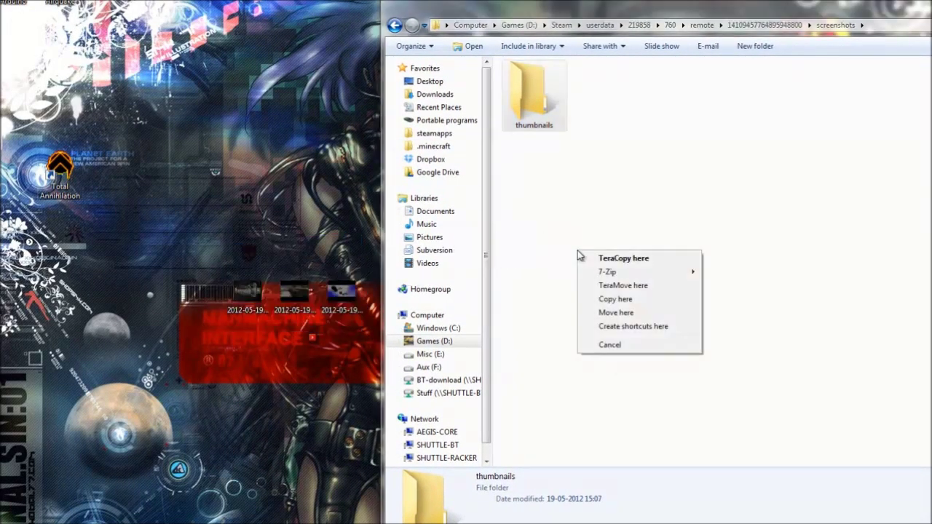
left_click(630, 312)
left_click_drag(661, 10, 250, 9)
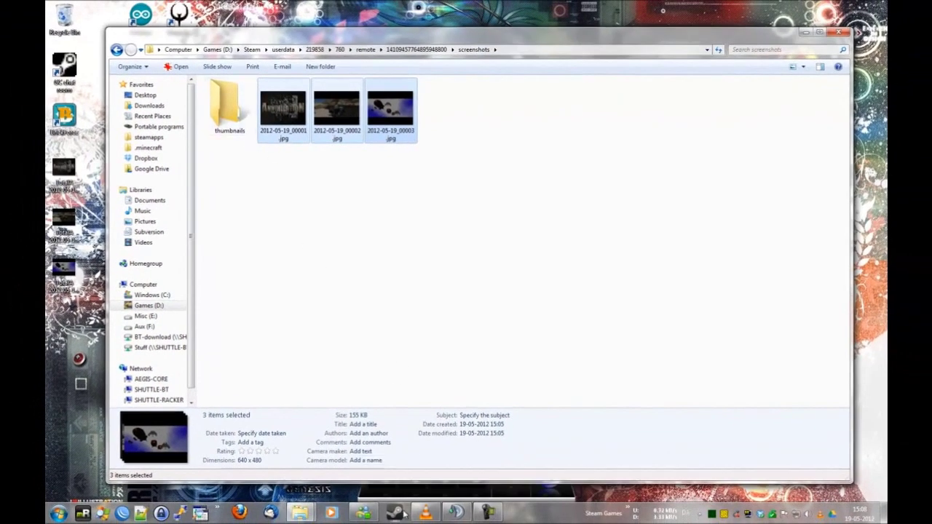
Exit Steam and deselect the three moved screenshots in the folder.
right_click(400, 517)
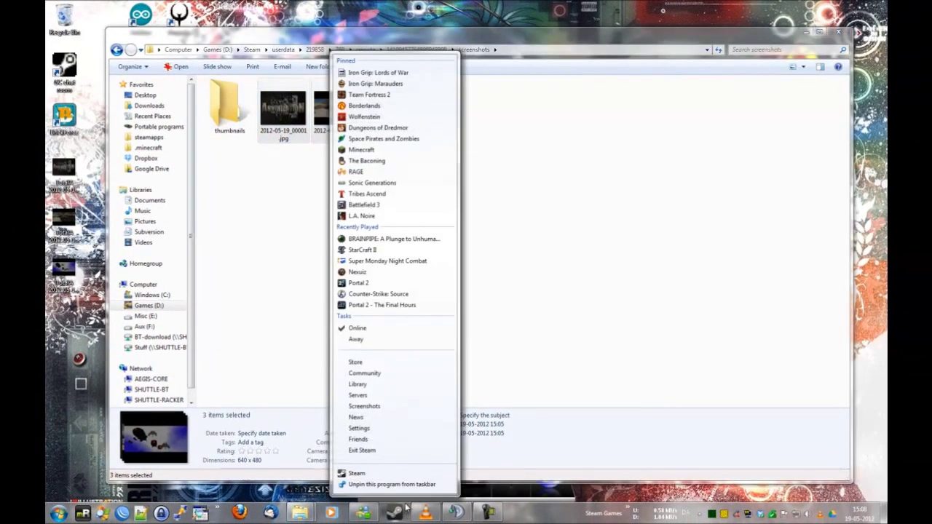
left_click(368, 450)
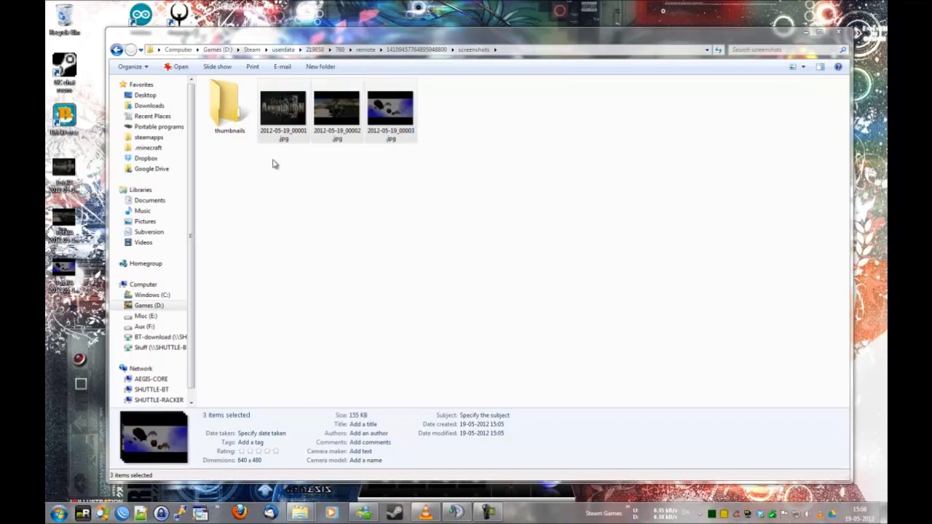
left_click(288, 171)
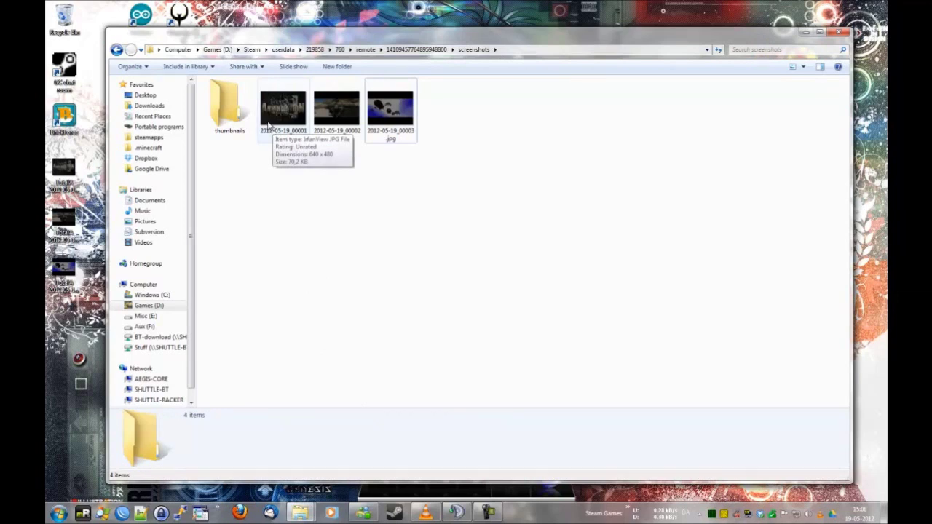
Open 2012-05-19_00001.jpg in IrfanView and resize it to 200 pixels wide, preserving the aspect ratio.
left_click(272, 124)
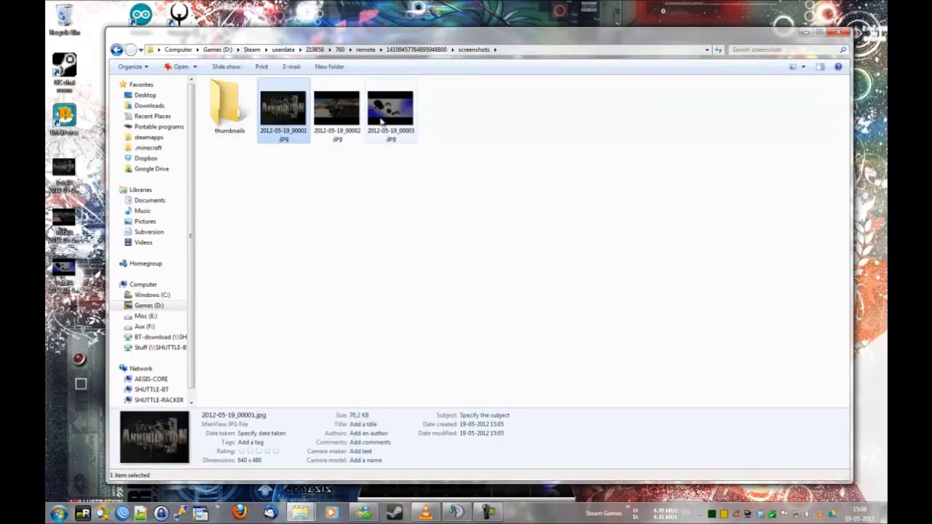
double_click(273, 121)
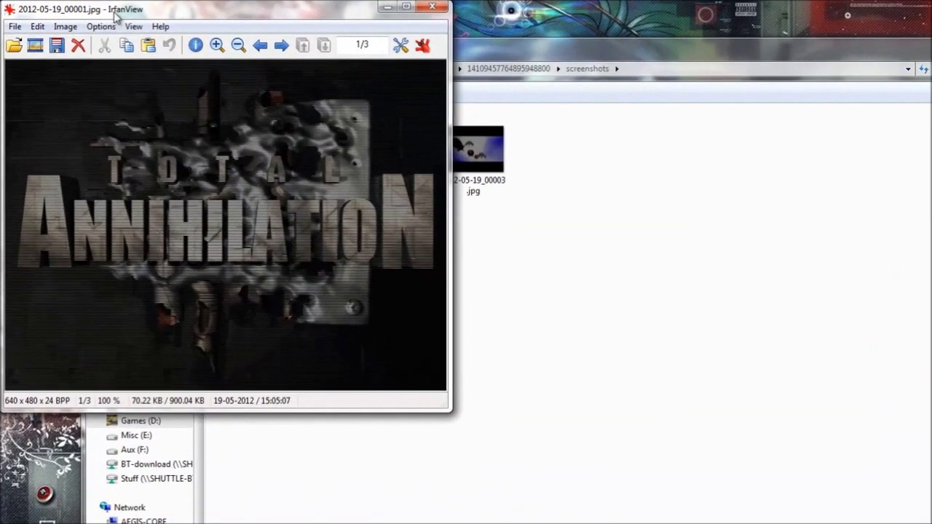
left_click(65, 26)
mouse_move(42, 27)
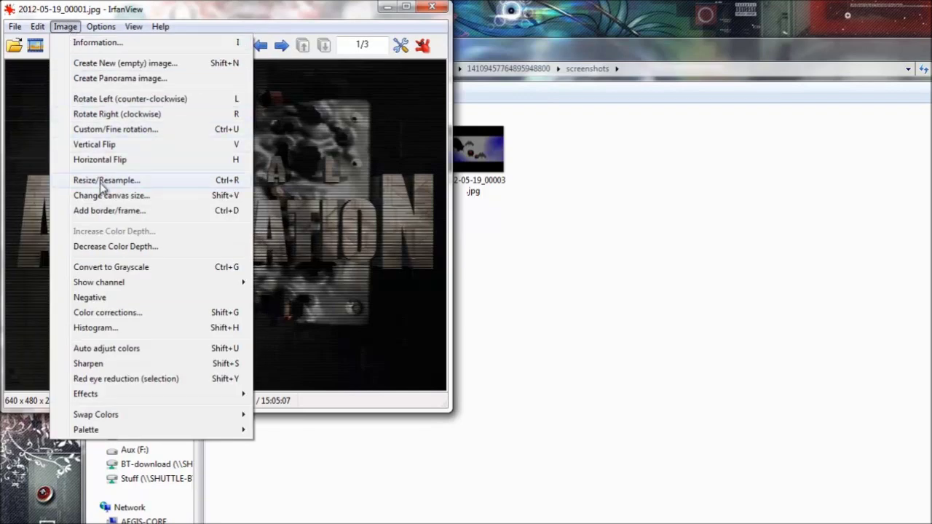
left_click(101, 181)
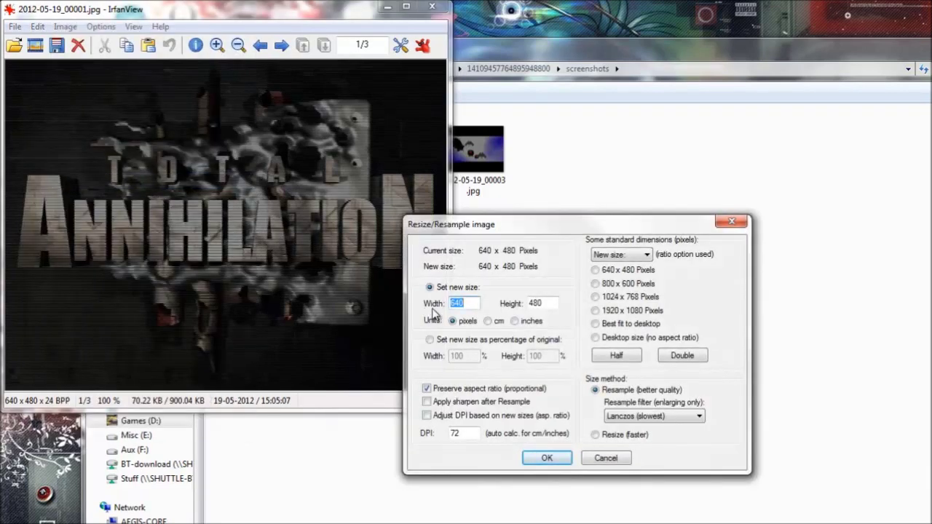
type("200")
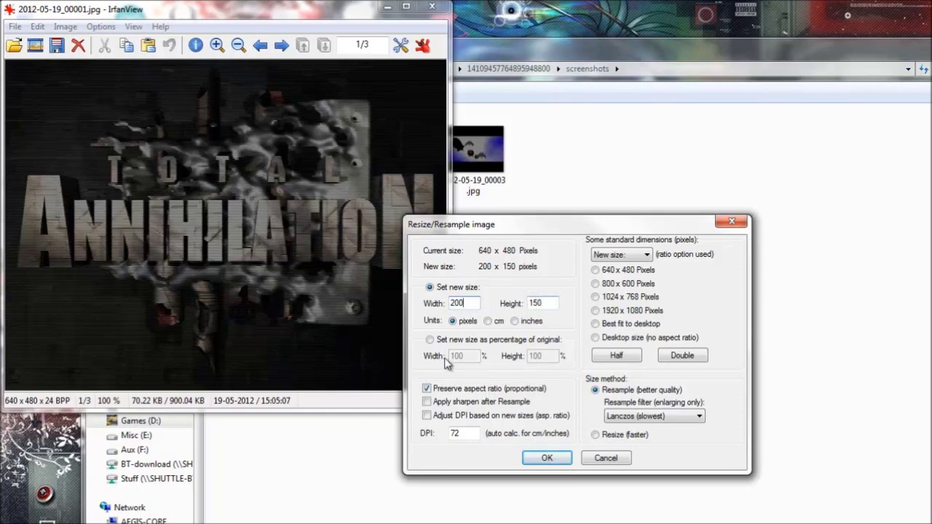
left_click(549, 461)
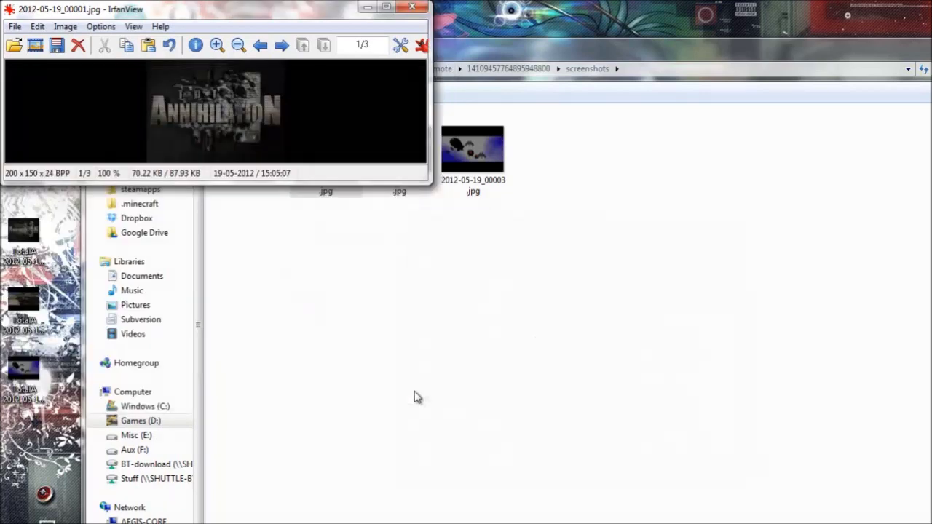
Save the resized first screenshot as JPG 2012-05-19_00001 in the thumbnails folder.
left_click(14, 27)
left_click(82, 253)
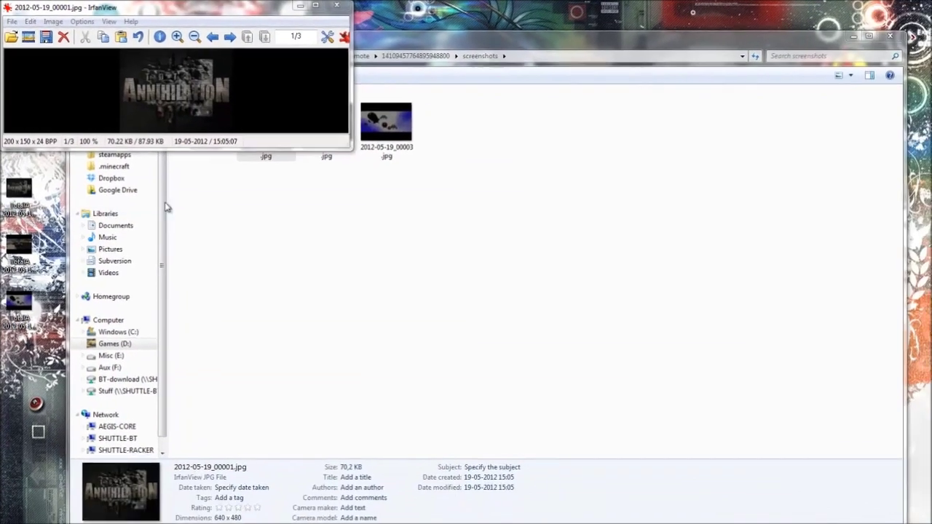
left_click(40, 88)
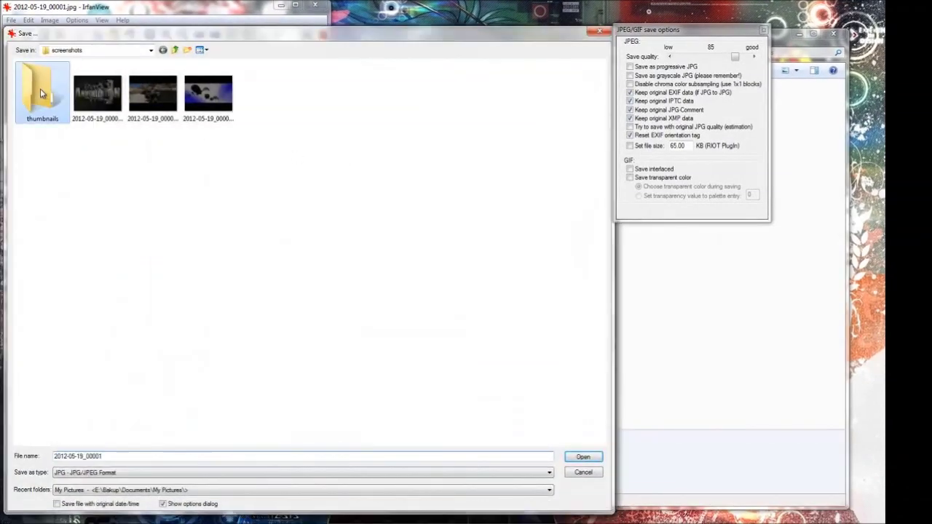
double_click(40, 88)
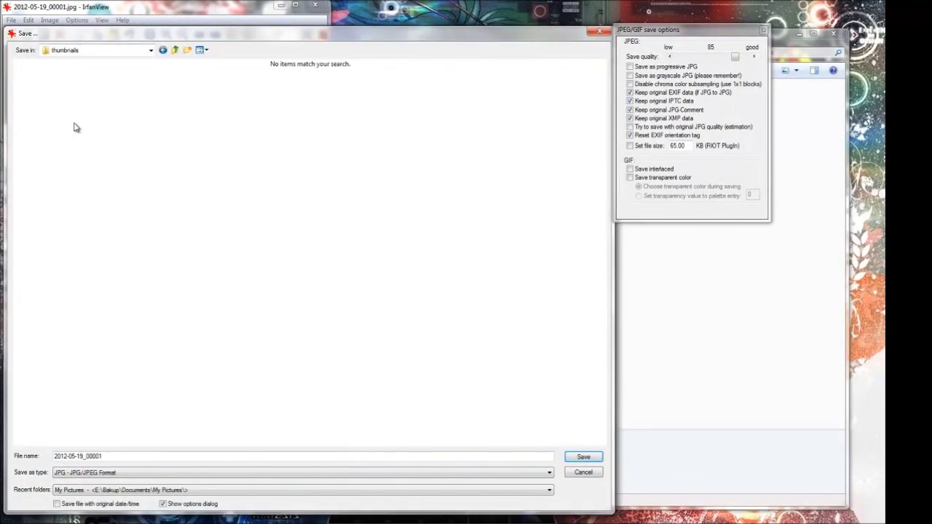
left_click(583, 457)
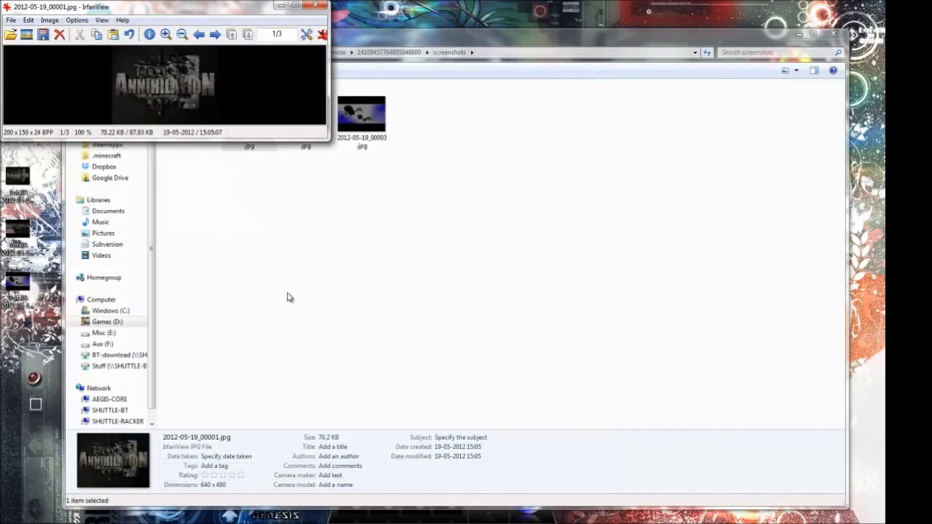
Resize 2012-05-19_00002.jpg and 2012-05-19_00003.jpg to 200 pixels wide, save them in the thumbnails folder and close IrfanView.
key("ctrl+r")
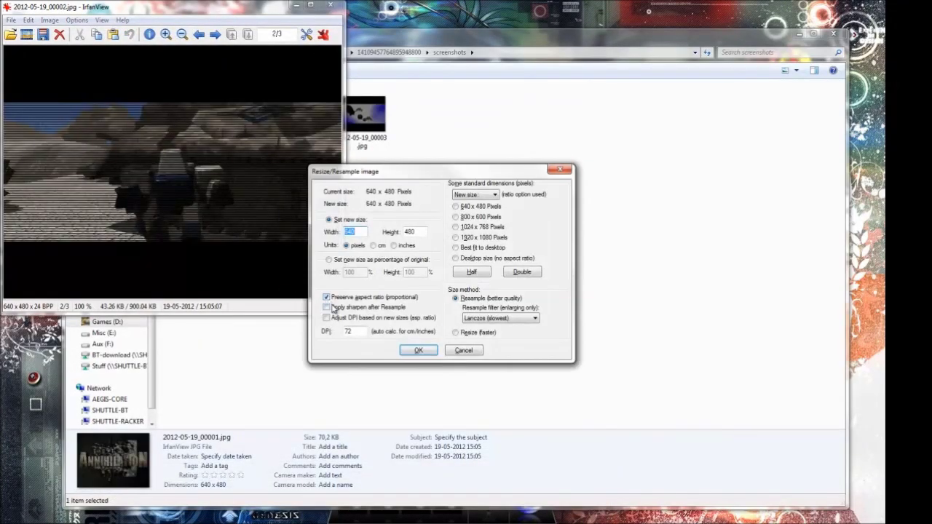
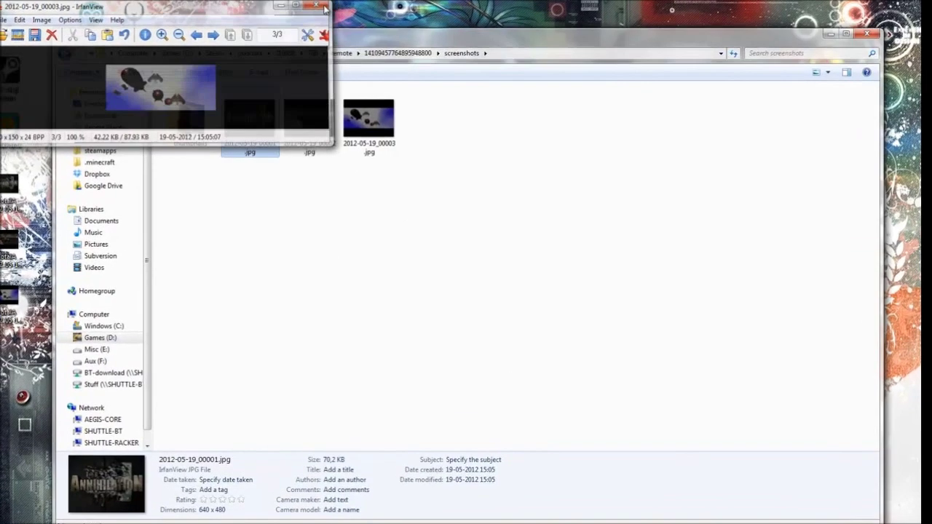
left_click(315, 5)
Check the contents of the thumbnails folder, return to the screenshots folder and minimize the file window.
double_click(190, 143)
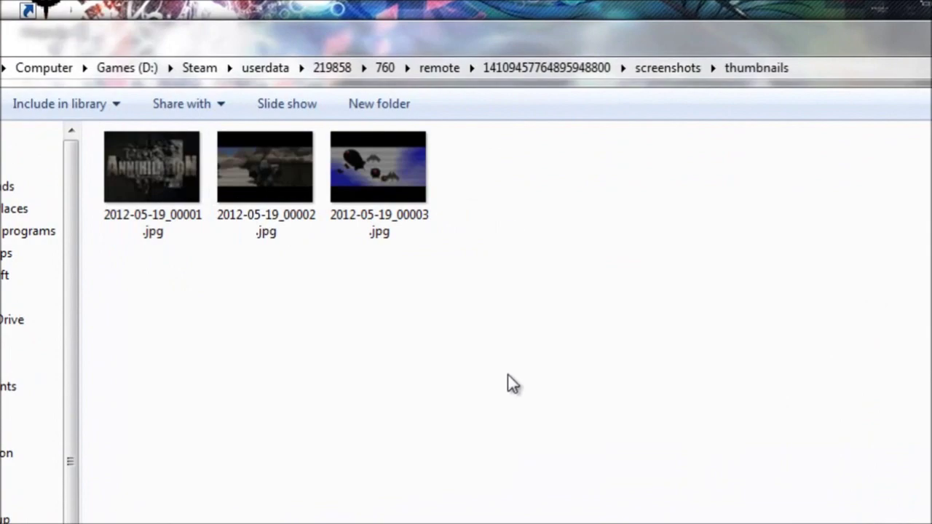
key("BackSpace")
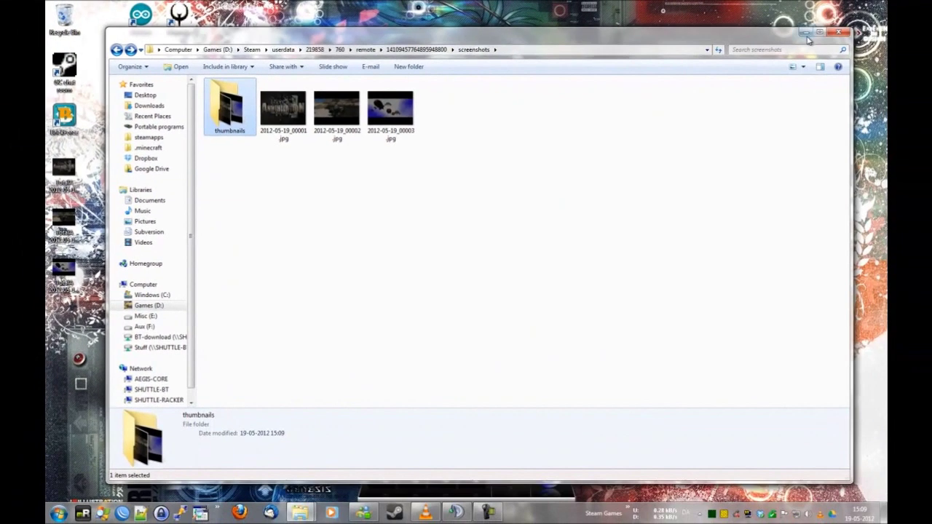
left_click(806, 35)
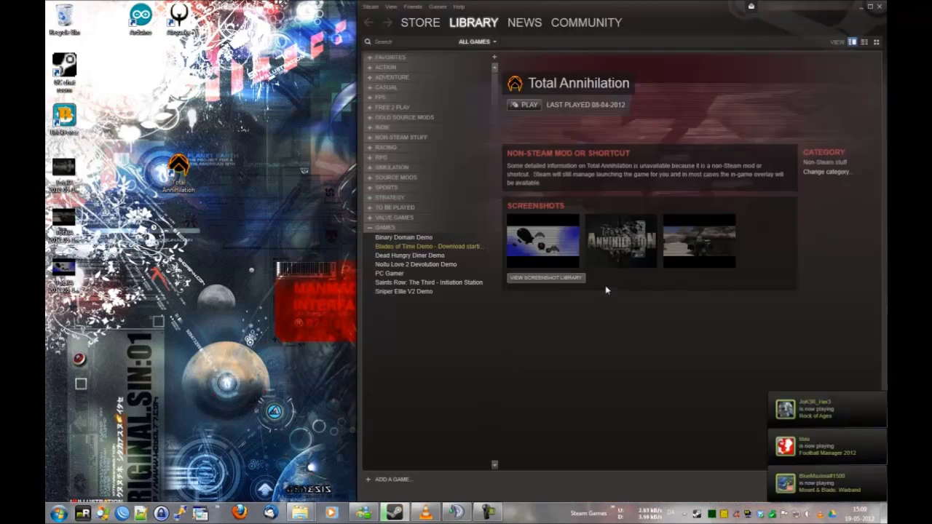
In the Steam library, select Total Annihilation under Non-Steam Stuff and open its screenshot library.
left_click(372, 139)
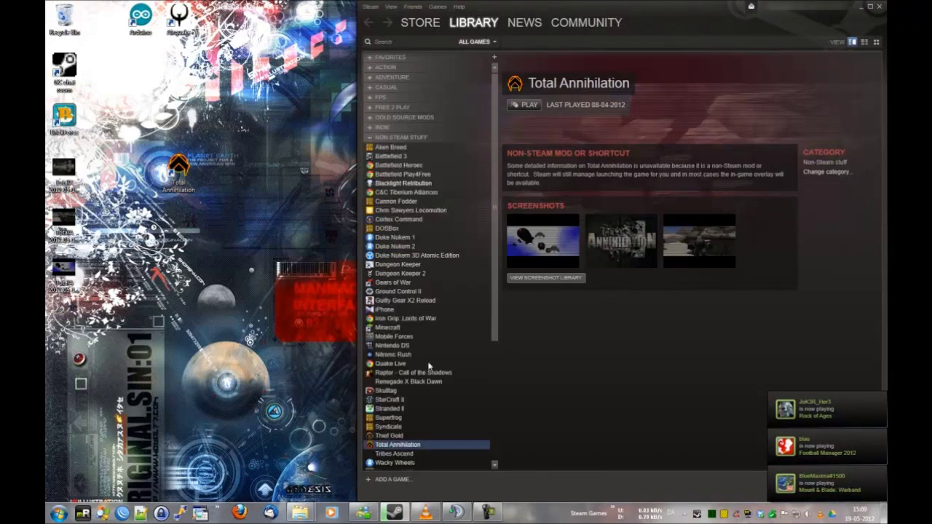
left_click(390, 435)
left_click(397, 445)
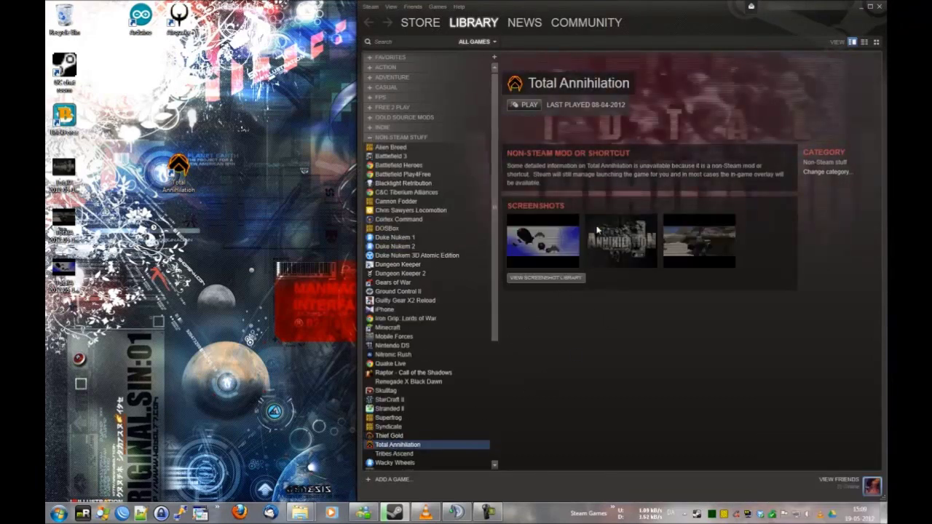
left_click(562, 284)
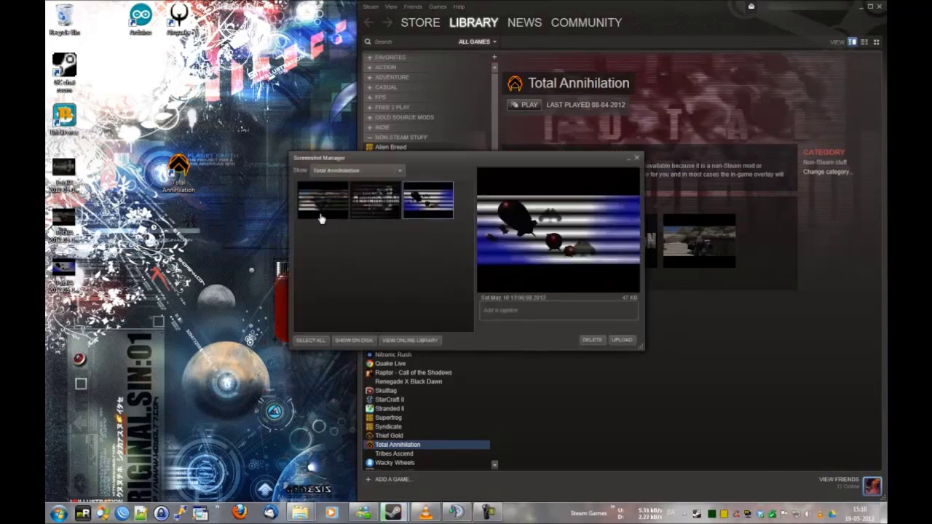
Select all three Total Annihilation screenshots and upload them to Steam Cloud with Public visibility.
left_click(346, 211)
left_click(409, 213, "shift")
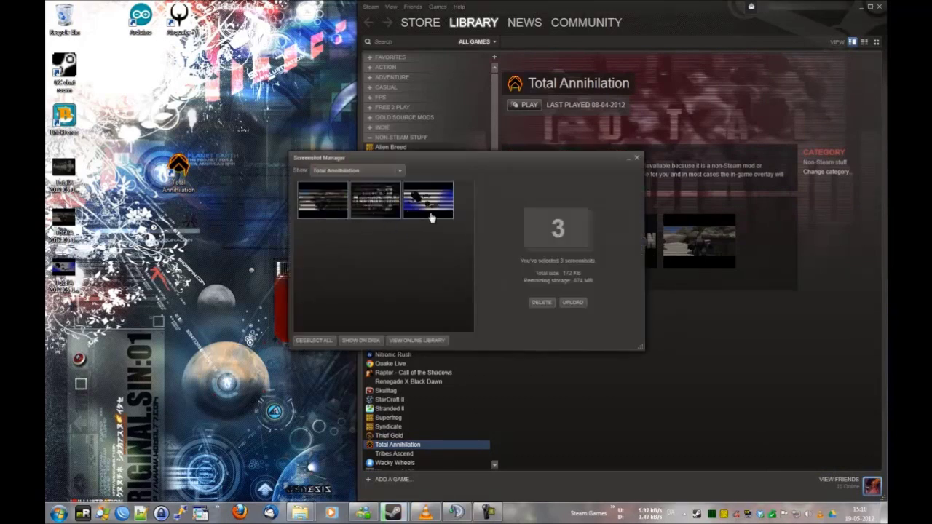
left_click(572, 303)
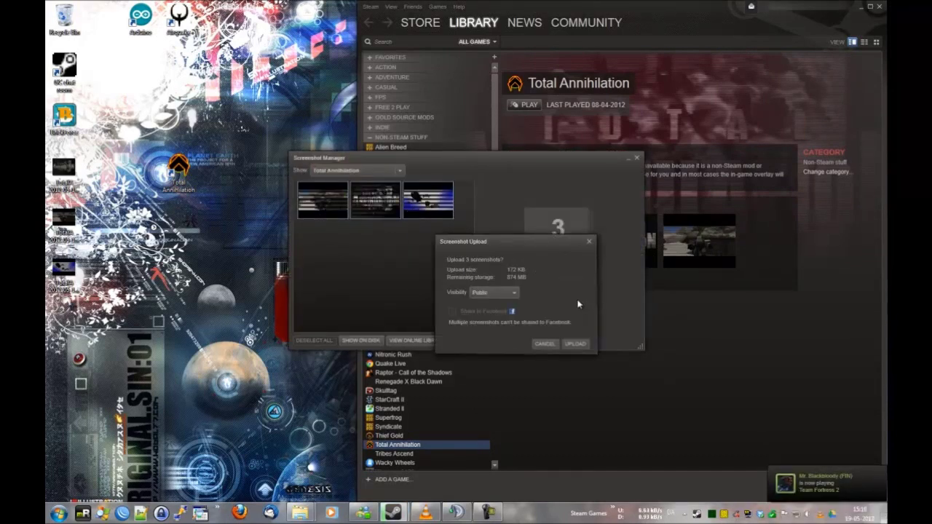
left_click(575, 346)
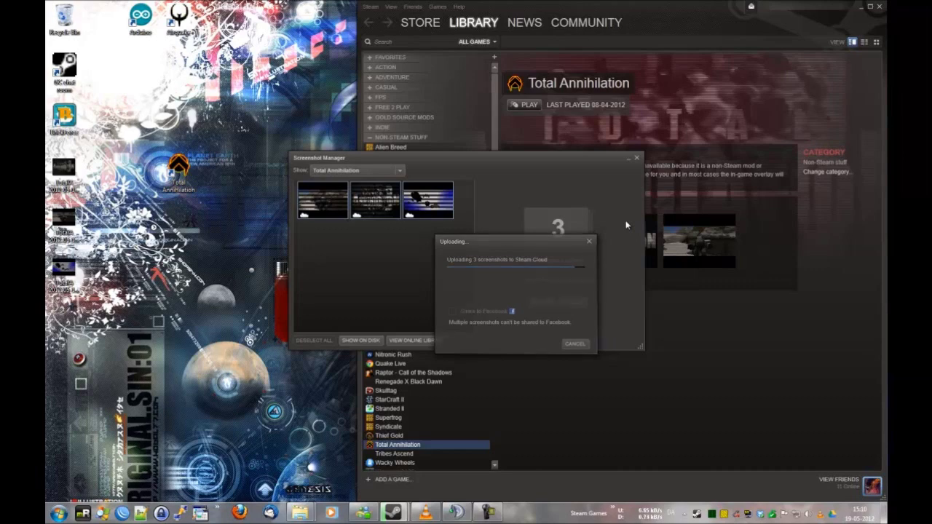
Select the uploaded Annihilation title screenshot and view it online in the Steam Community.
left_click(378, 206)
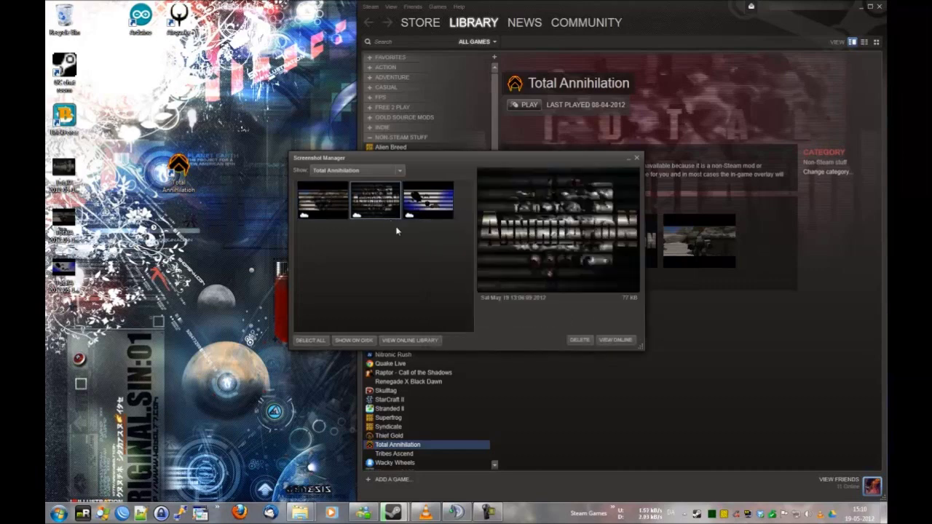
left_click(616, 340)
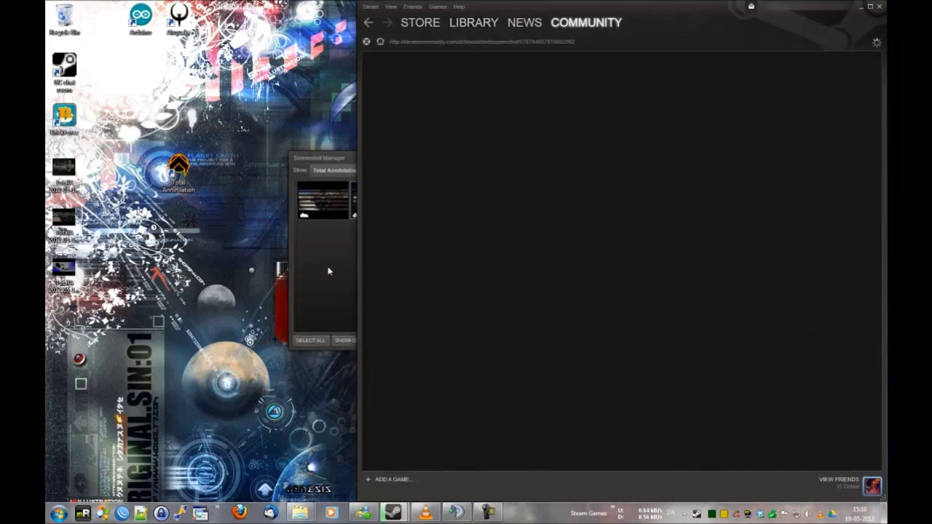